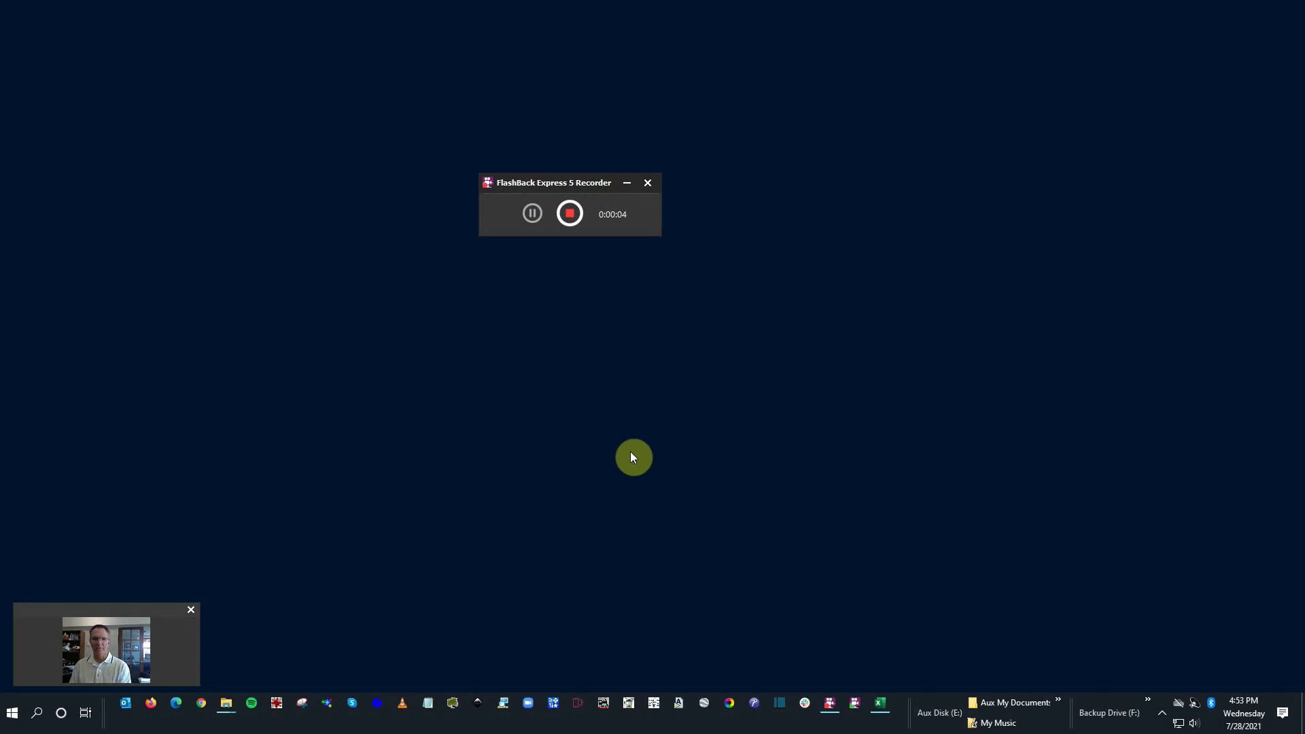
Look over the LCC Demo I-O List spreadsheet, then minimize it to clear the desktop.
left_click(866, 690)
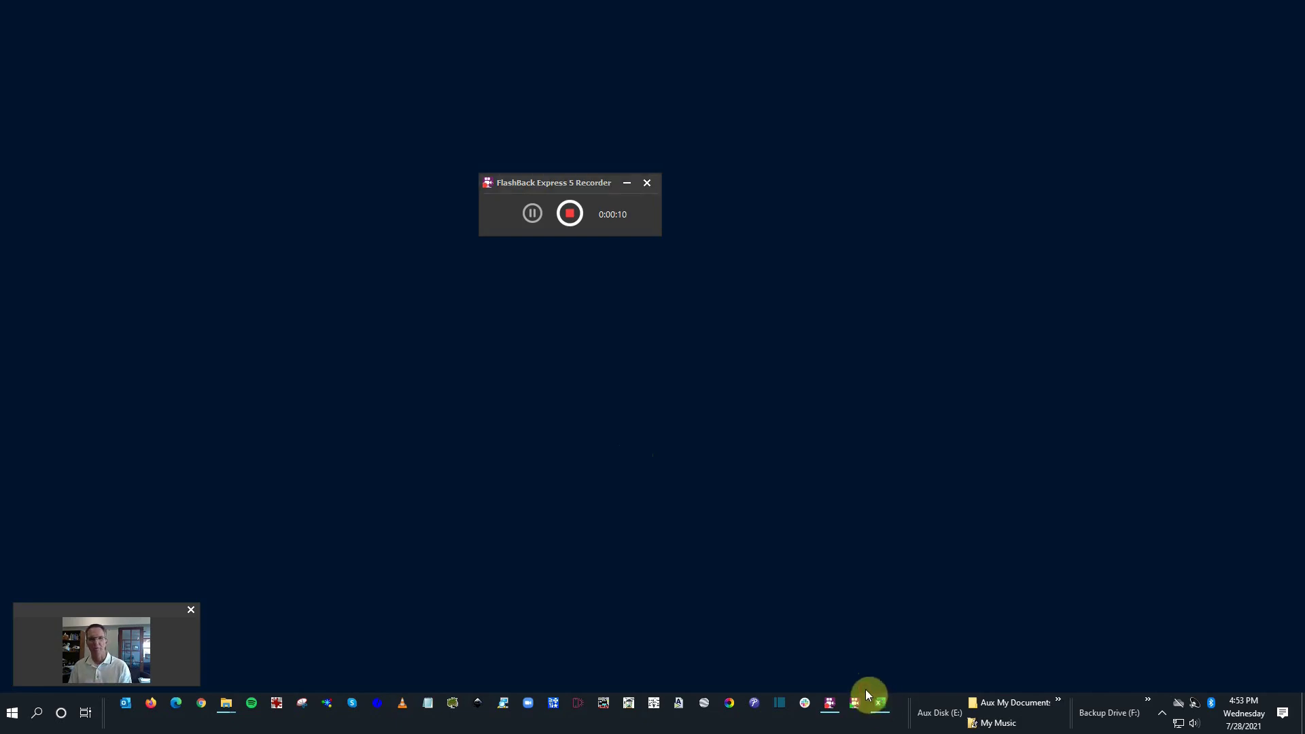
left_click(880, 702)
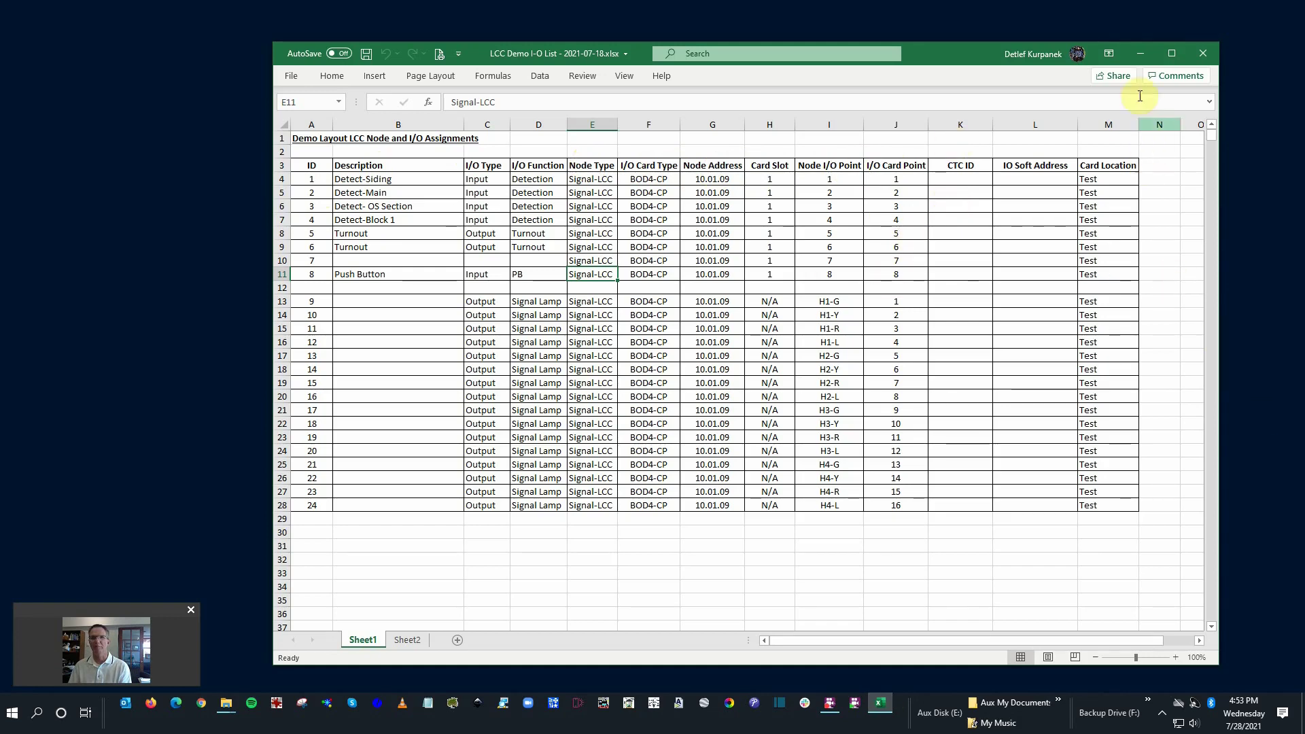
left_click(1141, 53)
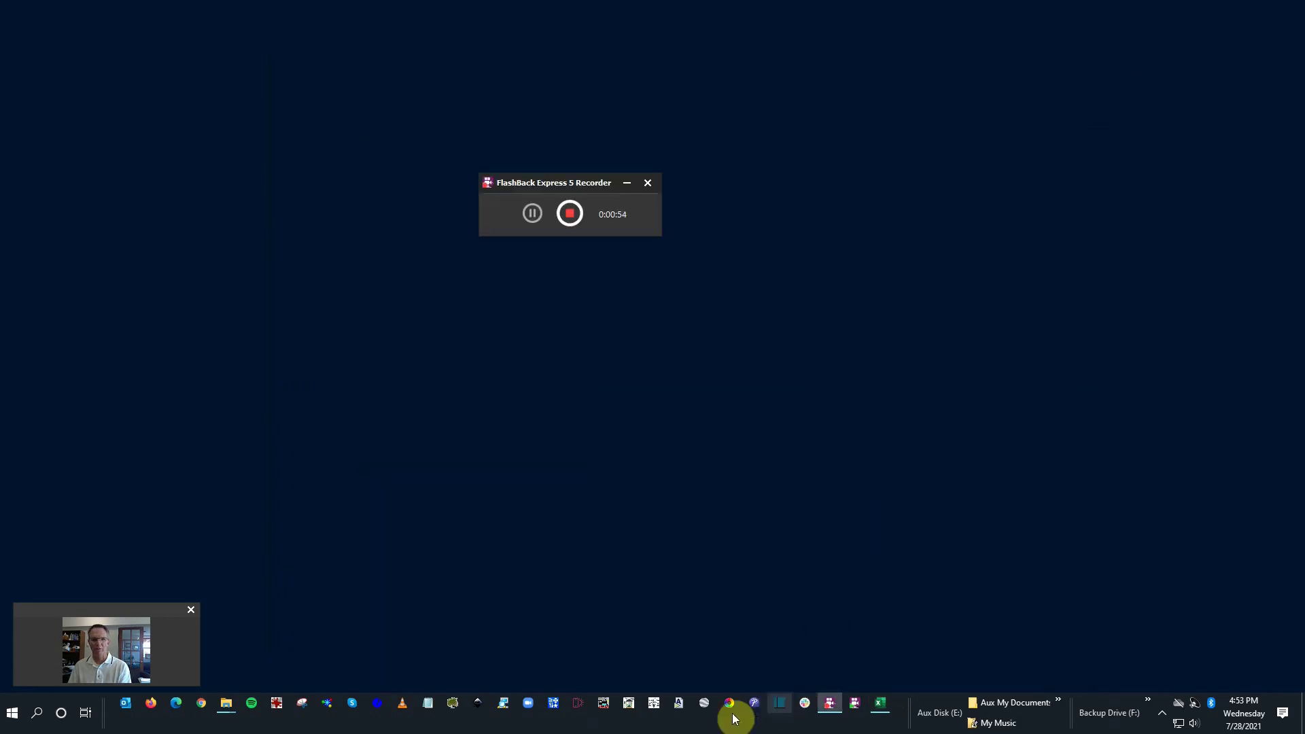
Launch PanelPro with the My JMRI Railroad profile and open the LCC Configure Nodes network tree.
left_click(628, 711)
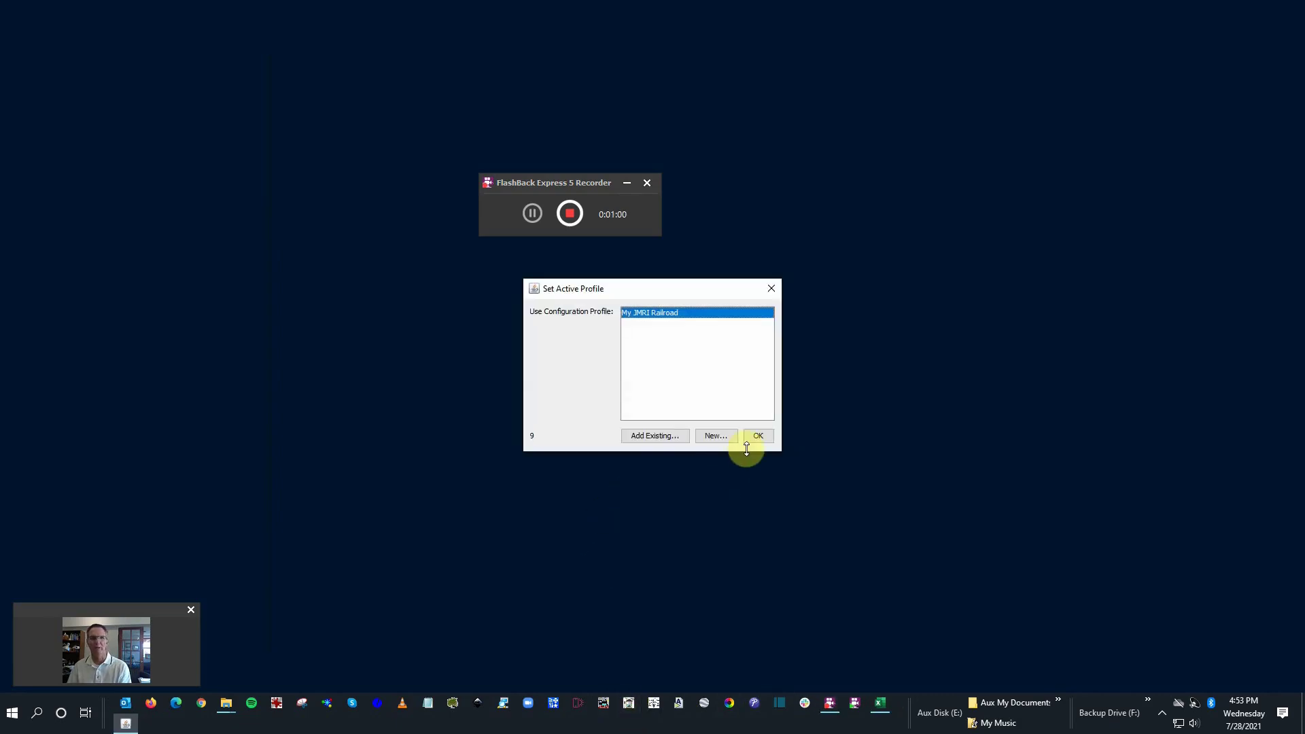
left_click(759, 441)
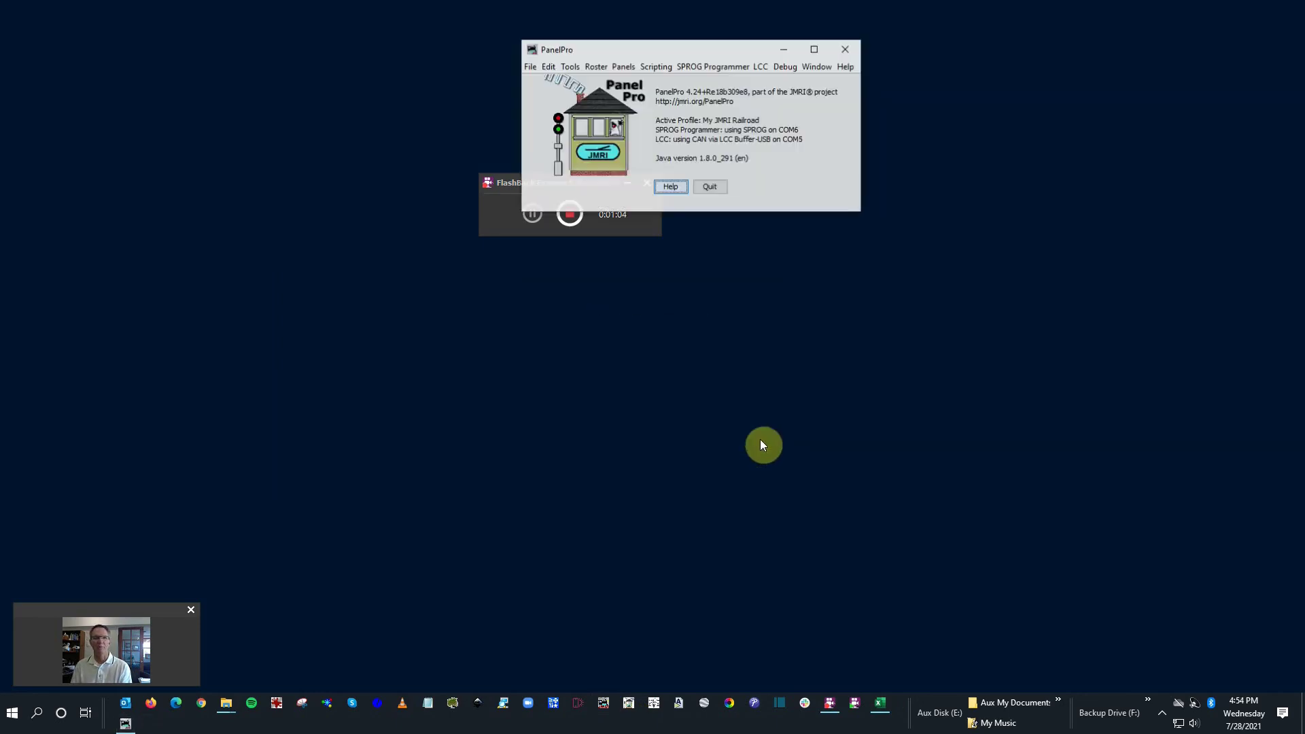
left_click(761, 66)
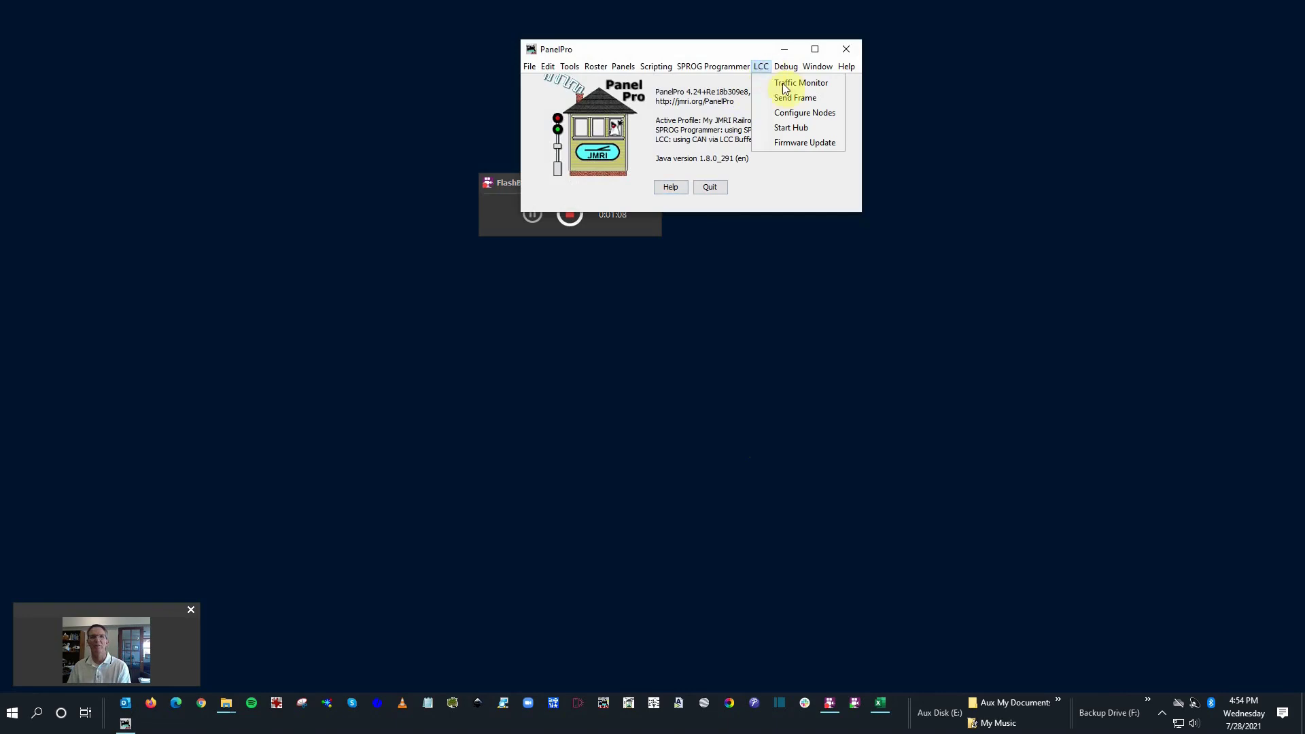
left_click(804, 113)
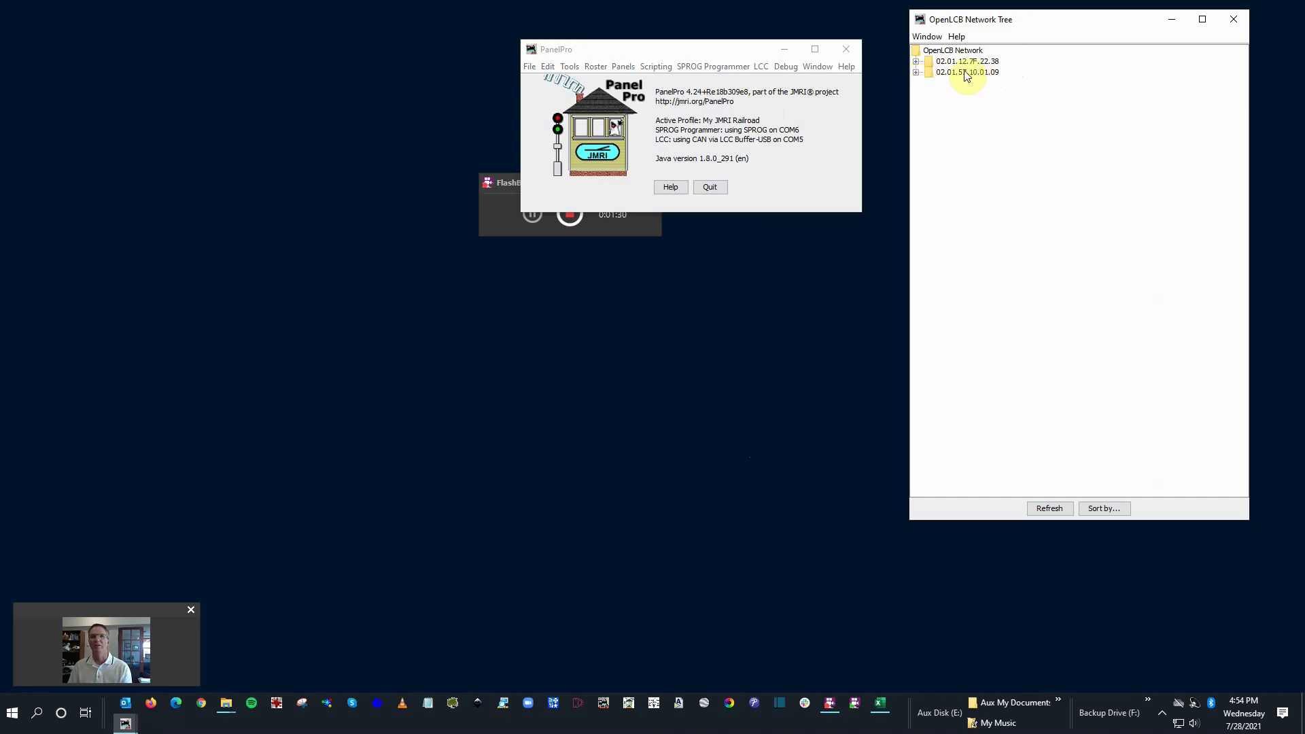
Expand Signal-LCC node 02.01.57.10.01.09 in the network tree to reach its configuration.
left_click(916, 72)
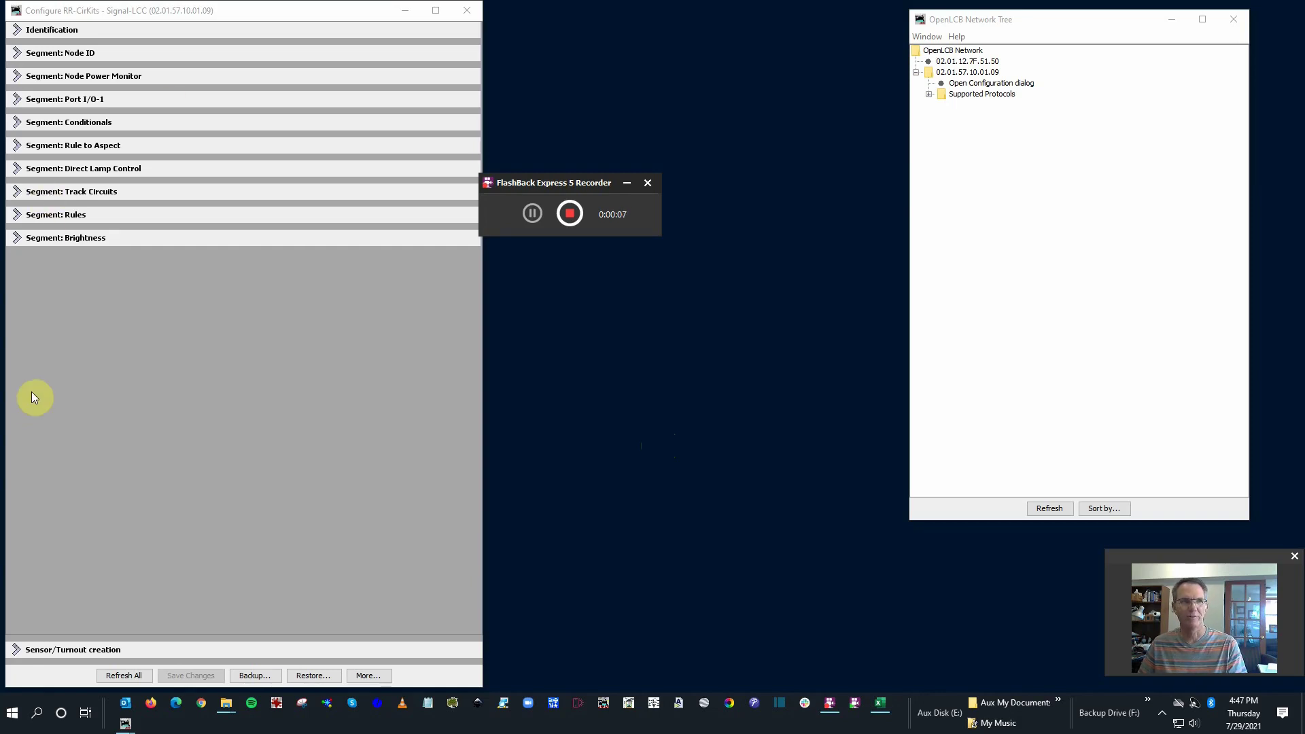
Back up the node configuration as config.02.01.57.10.01.09-Blank-Unconfigured.txt.
left_click(248, 676)
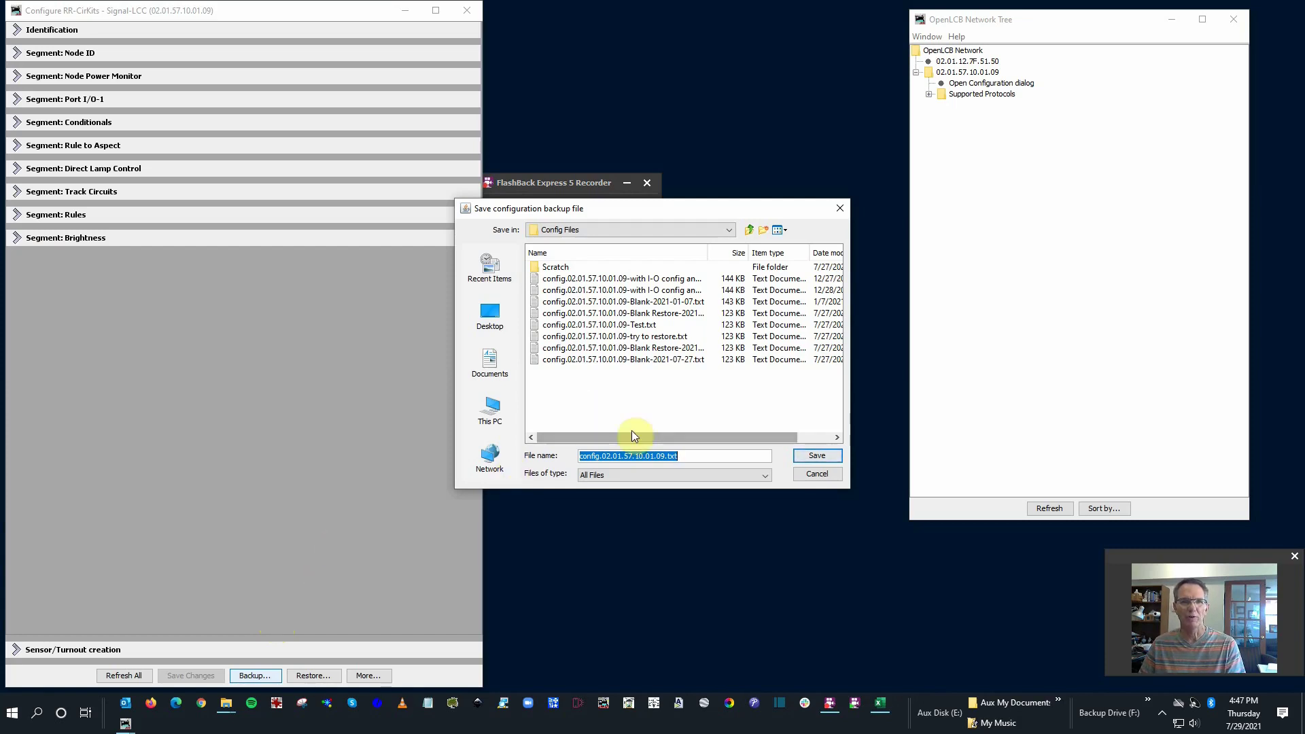
left_click(665, 457)
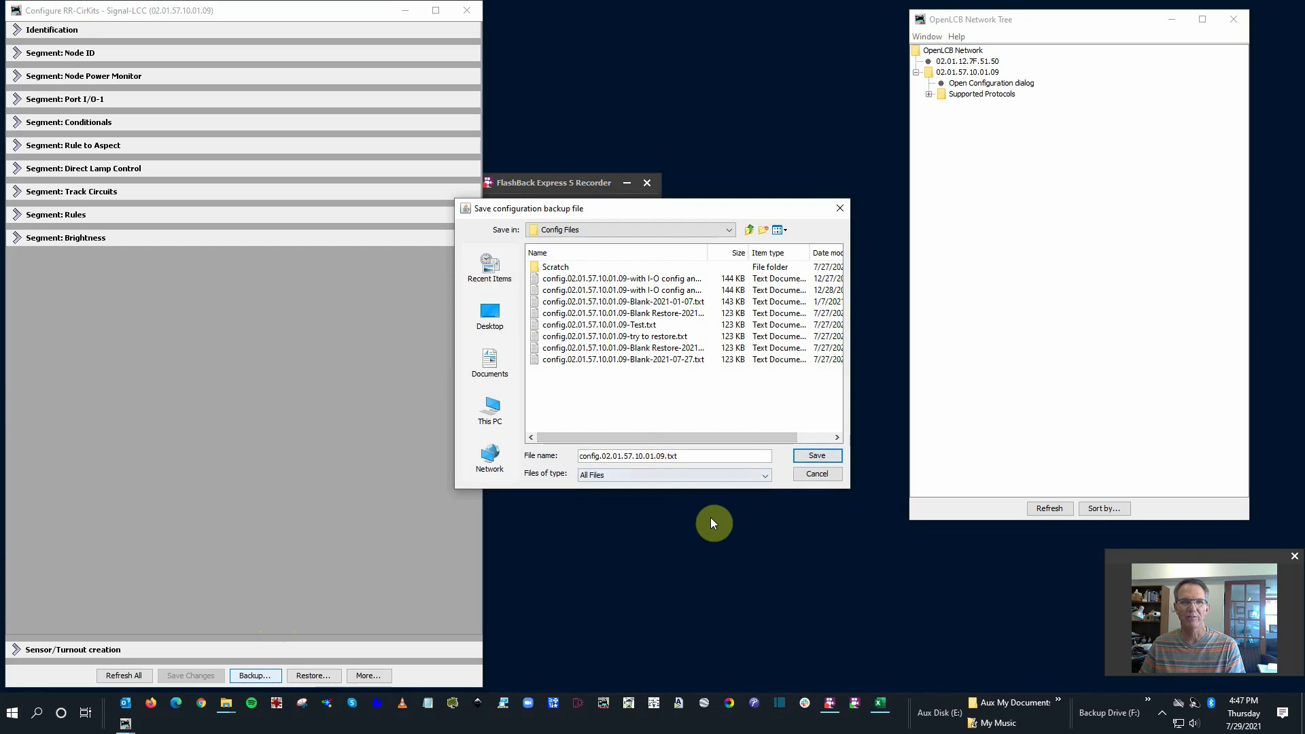
type("-")
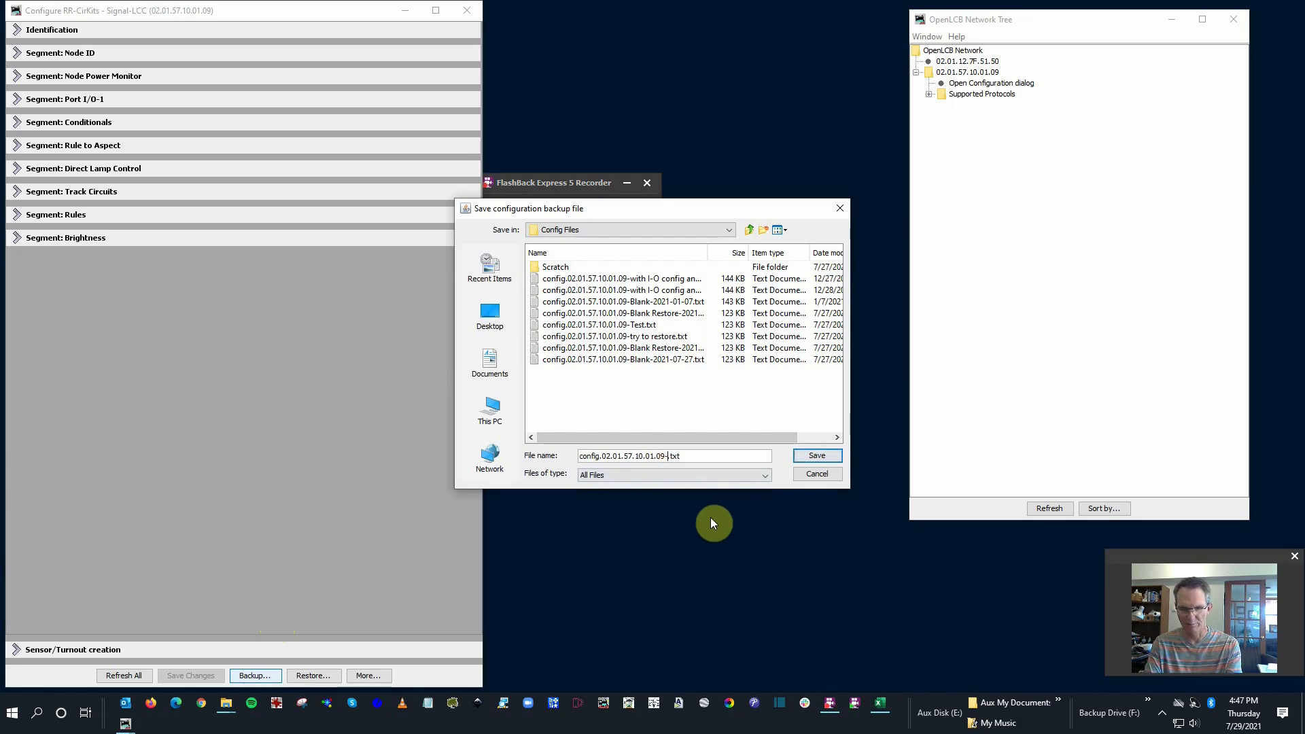
type("Blank")
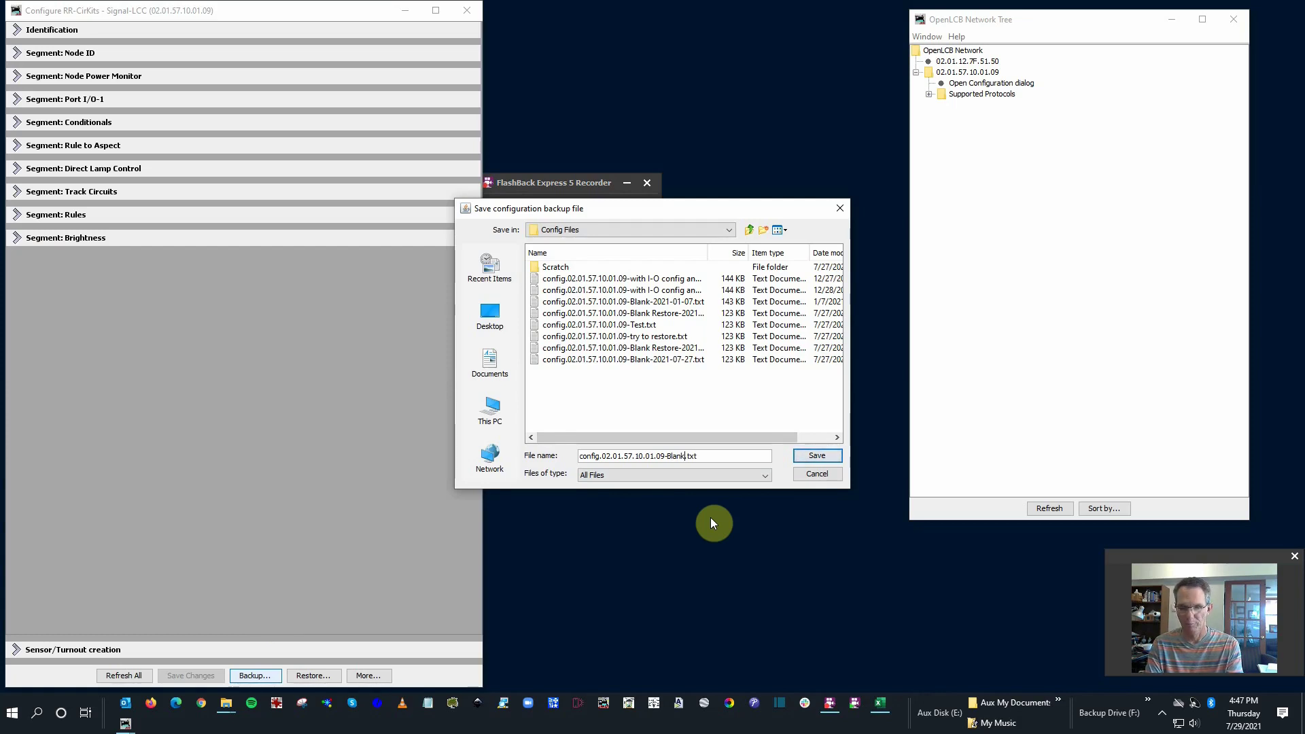
type("-Unconfigured")
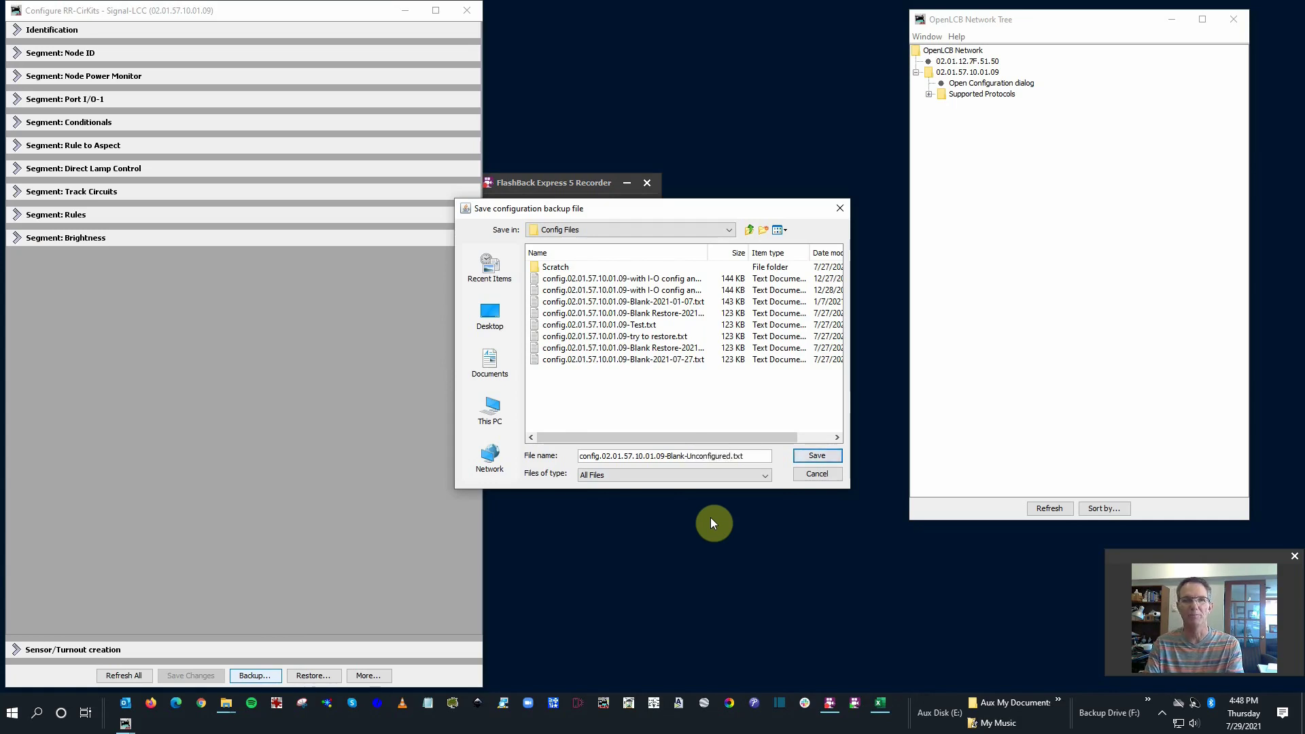
left_click(820, 454)
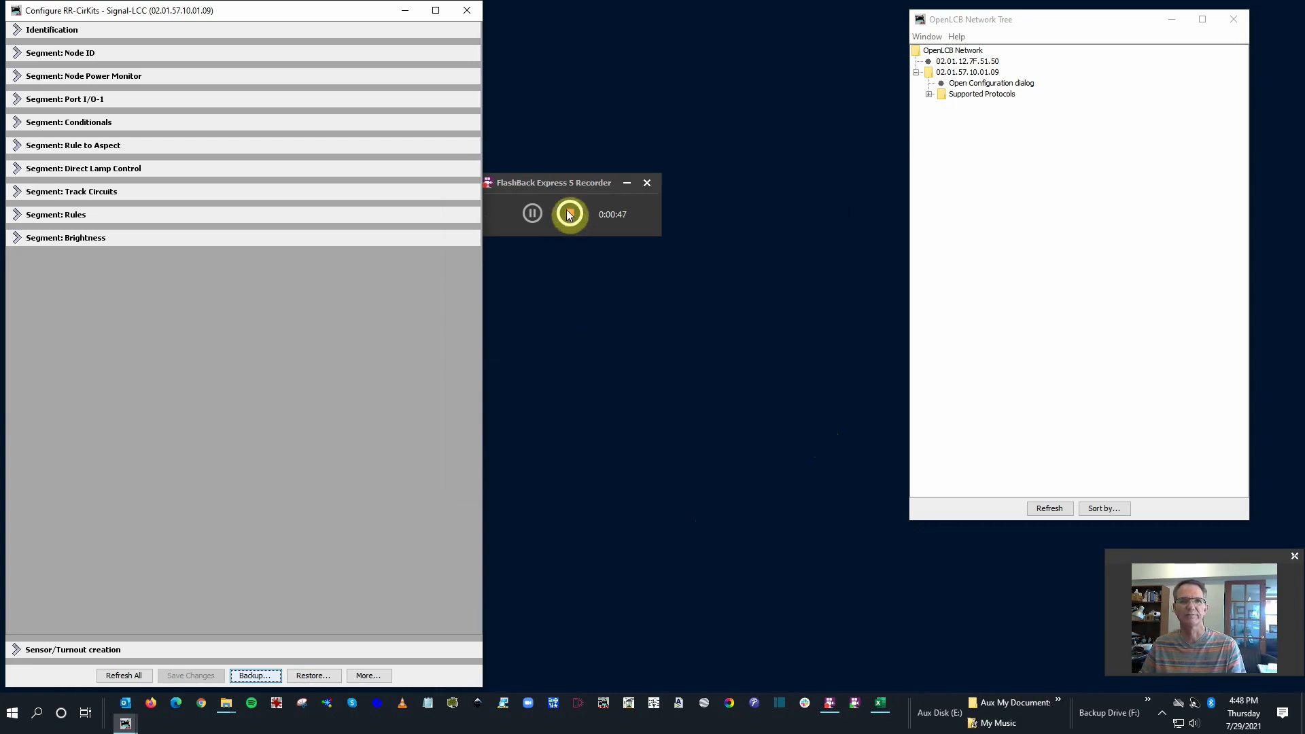
Move the configuration window right and show RR-CirKits Signal-LCC rev-C/rev-C4 identification details.
left_click(566, 209)
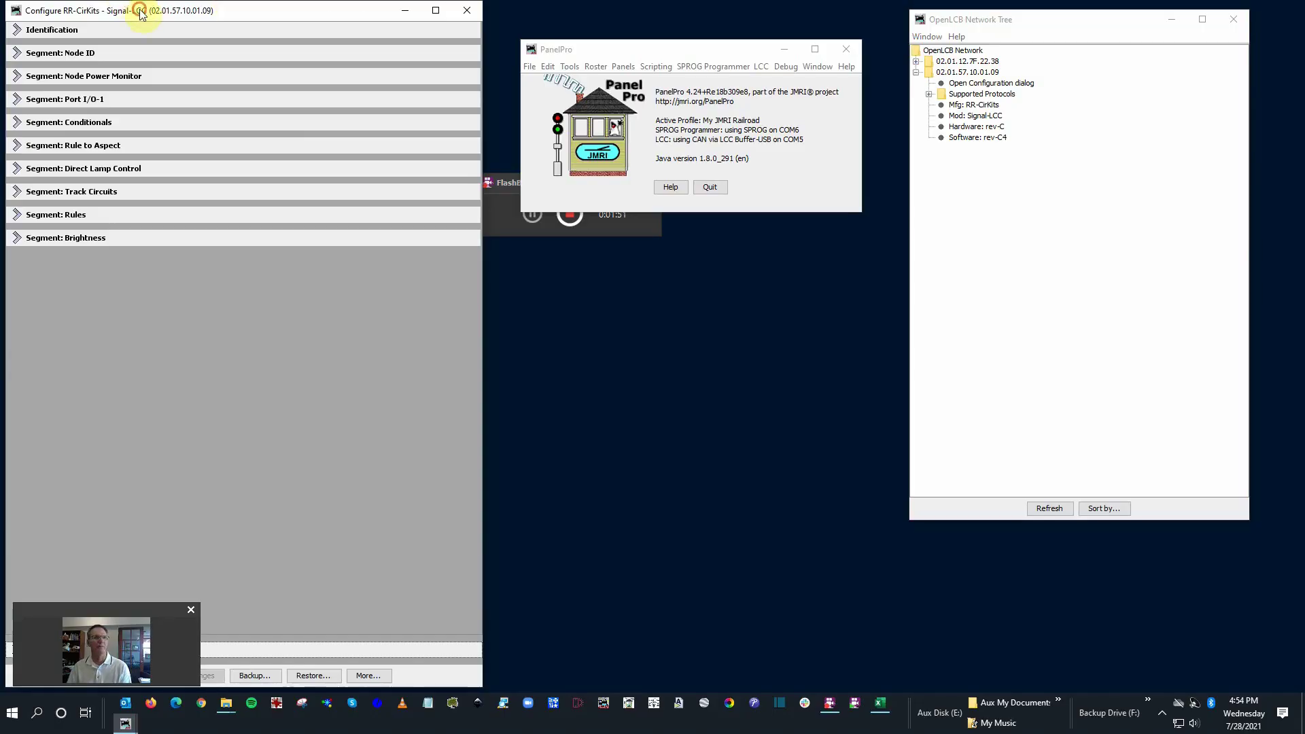
left_click_drag(139, 10, 228, 14)
left_click(105, 29)
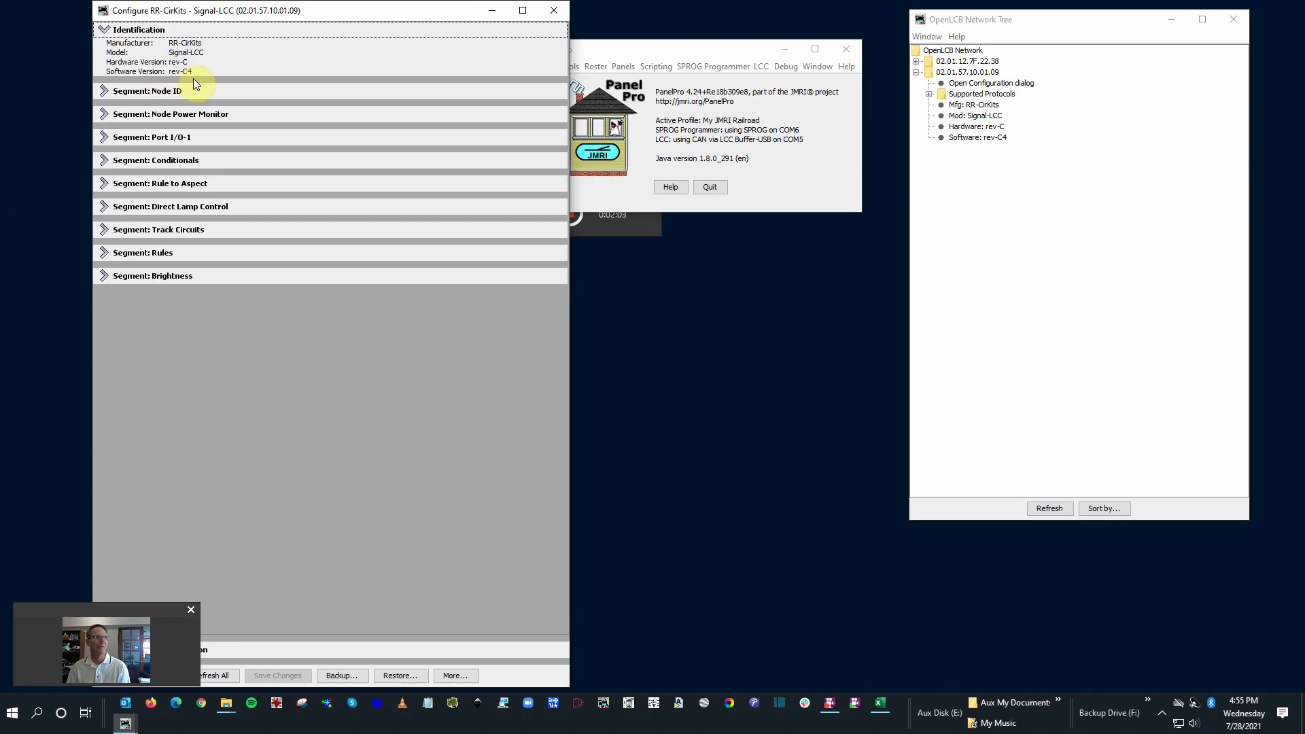
Name the node 'LCC Demo Layout', write it, and refresh the network tree.
left_click(104, 29)
left_click(108, 55)
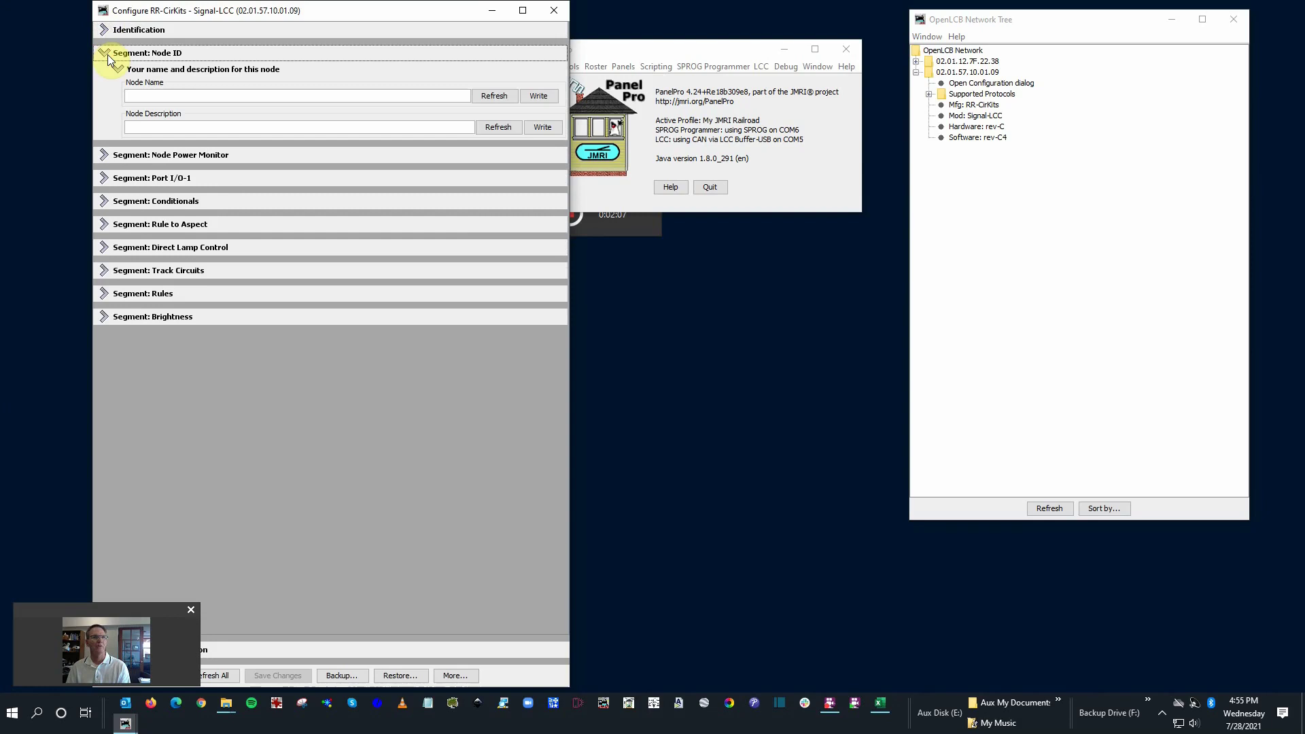
left_click(199, 95)
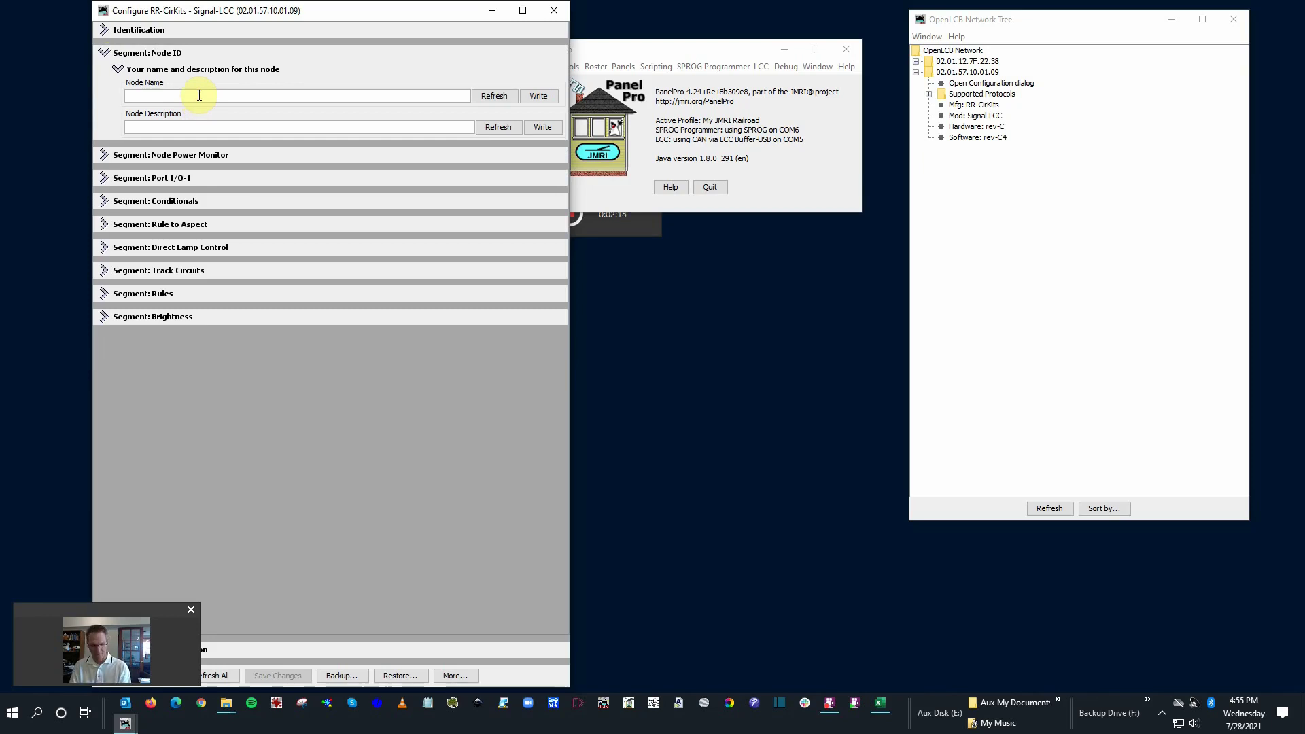
type("LCC Demo Layout")
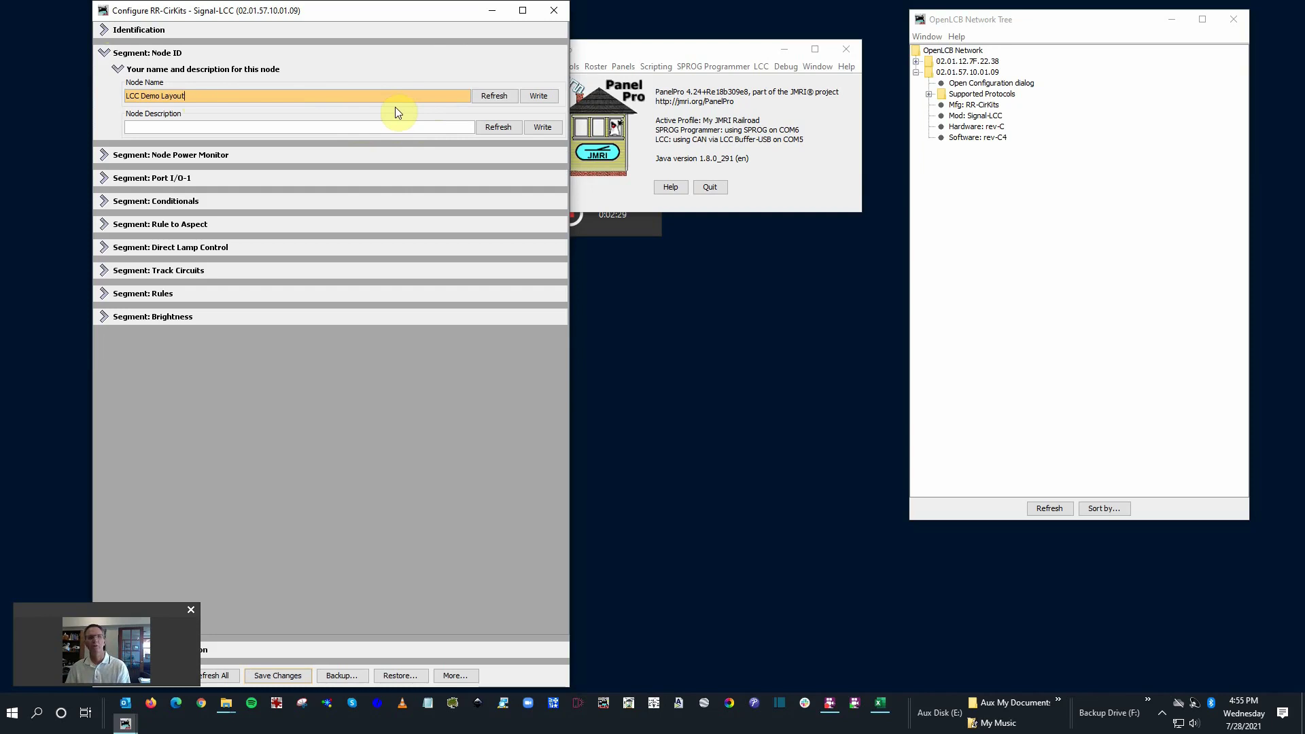
left_click(537, 98)
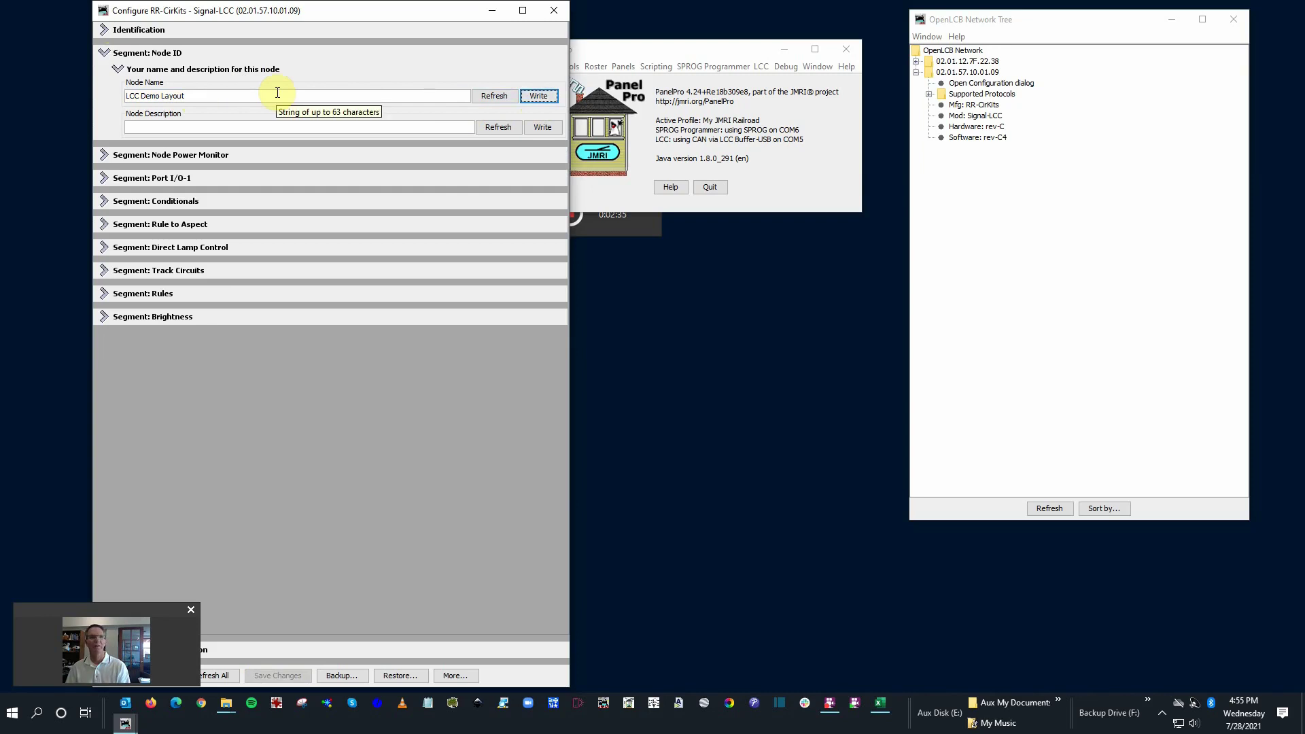
left_click(1046, 510)
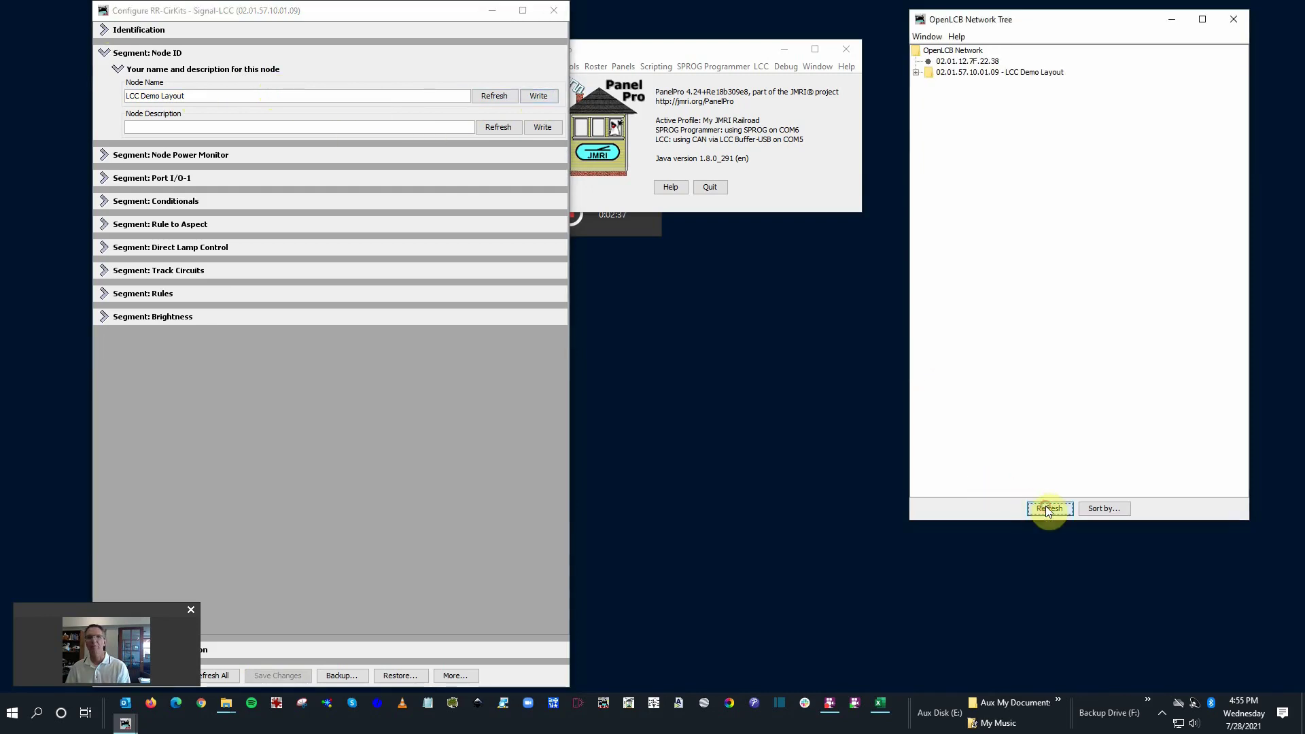
Write the node description 'Testing thing out' to the LCC Demo Layout node.
left_click(916, 72)
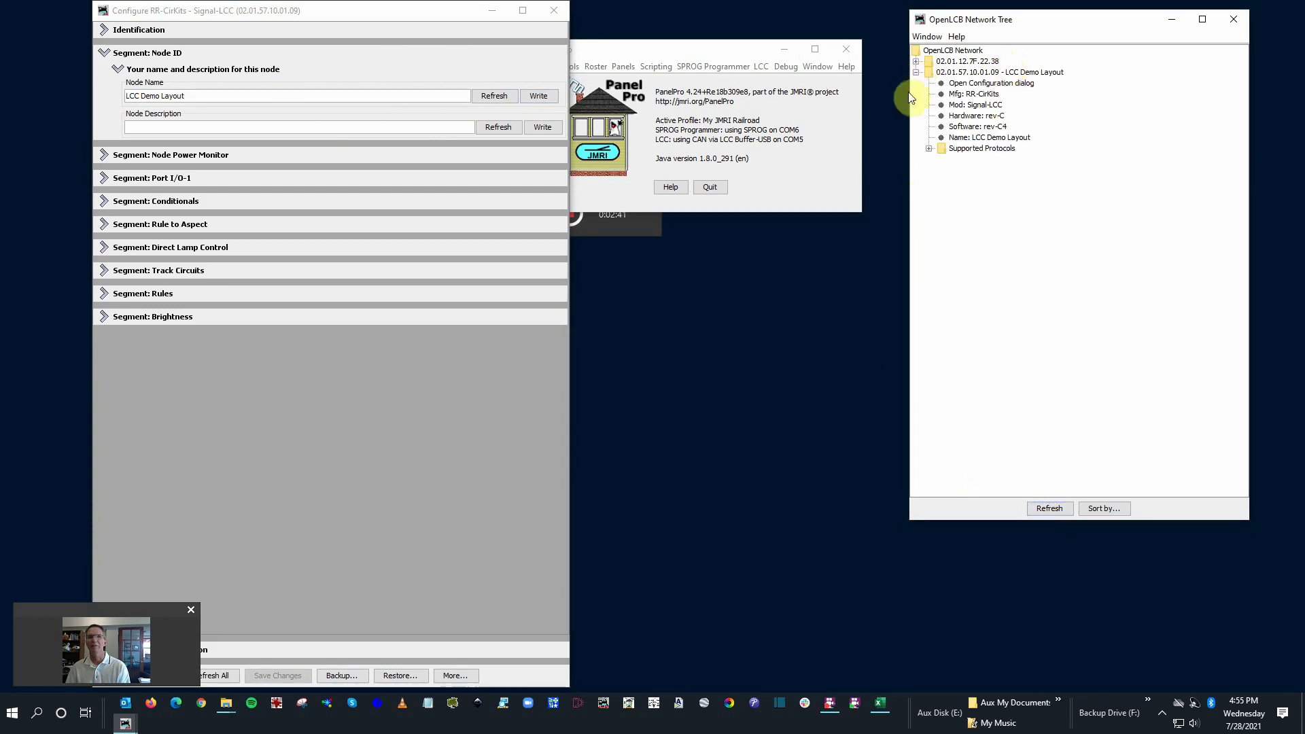
left_click(287, 126)
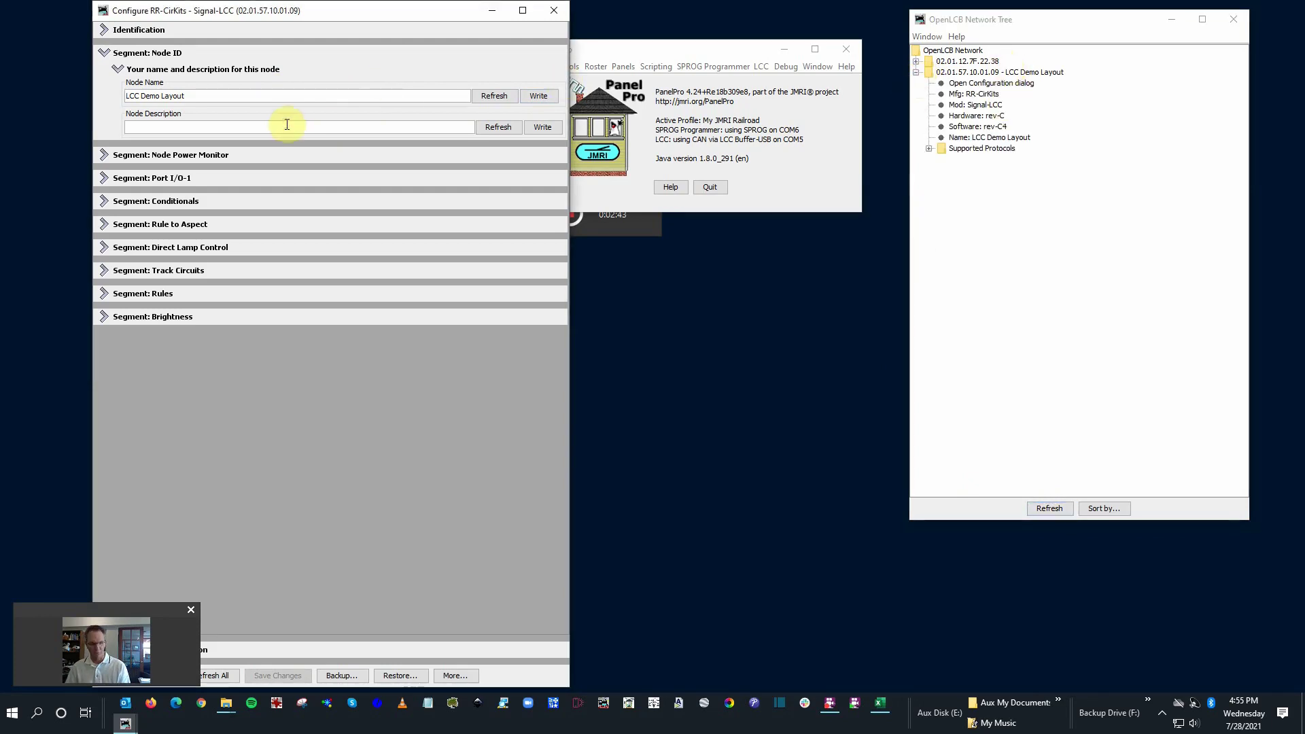
type("Te")
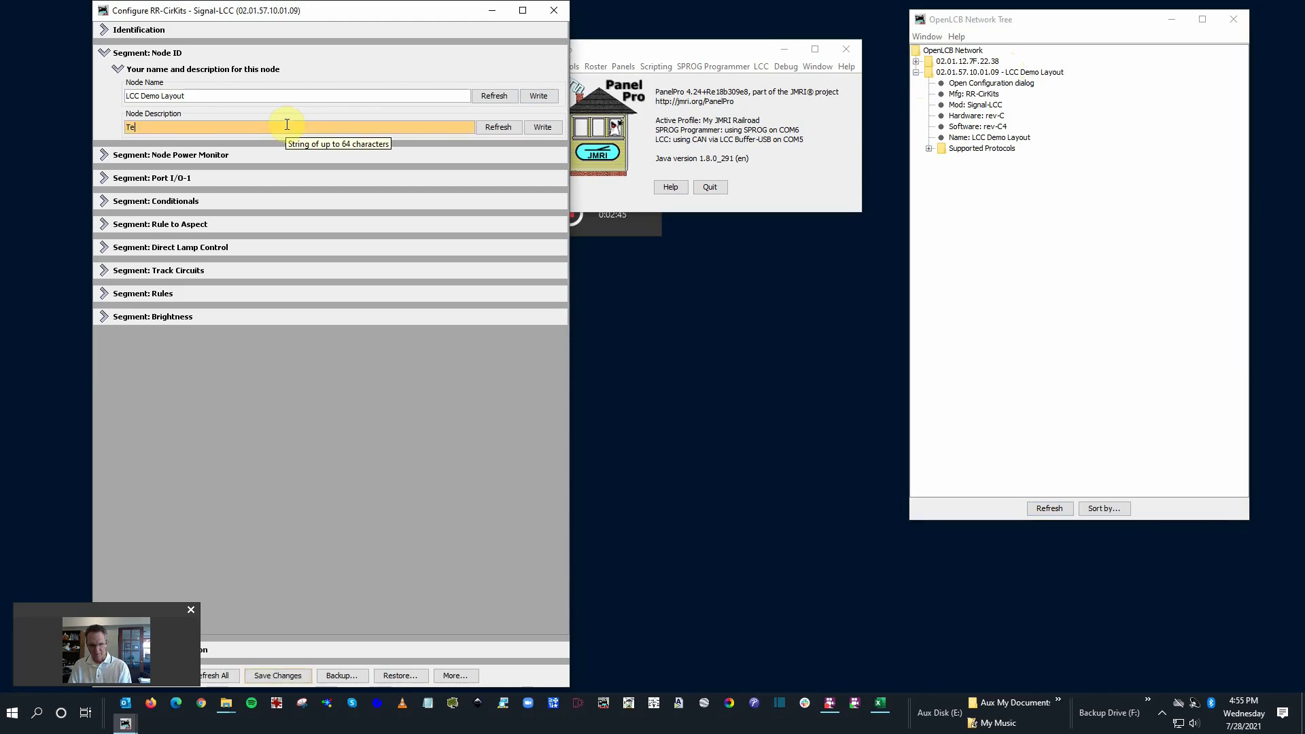
type("sting thing out")
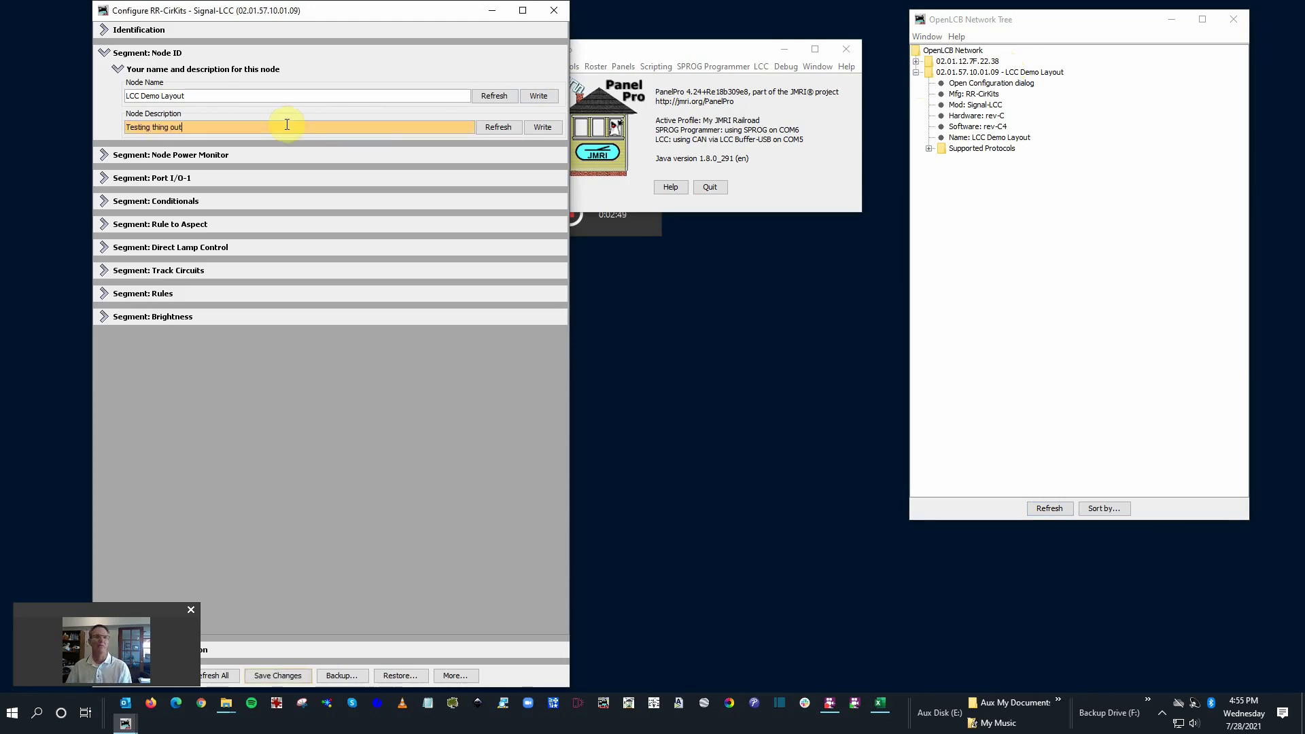
left_click(557, 129)
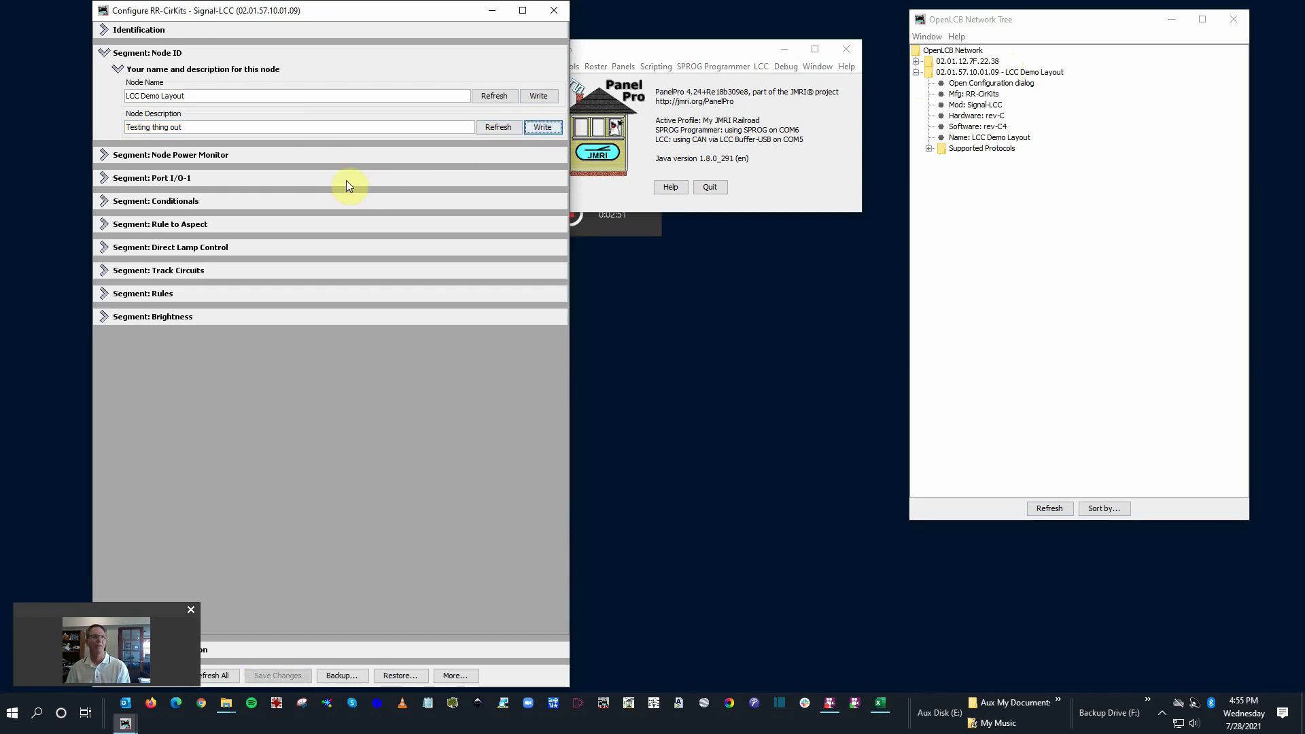
Browse the Node Power Monitor, Node ID and Rules sections, then open Port I/O-1 at Line 1.
left_click(103, 156)
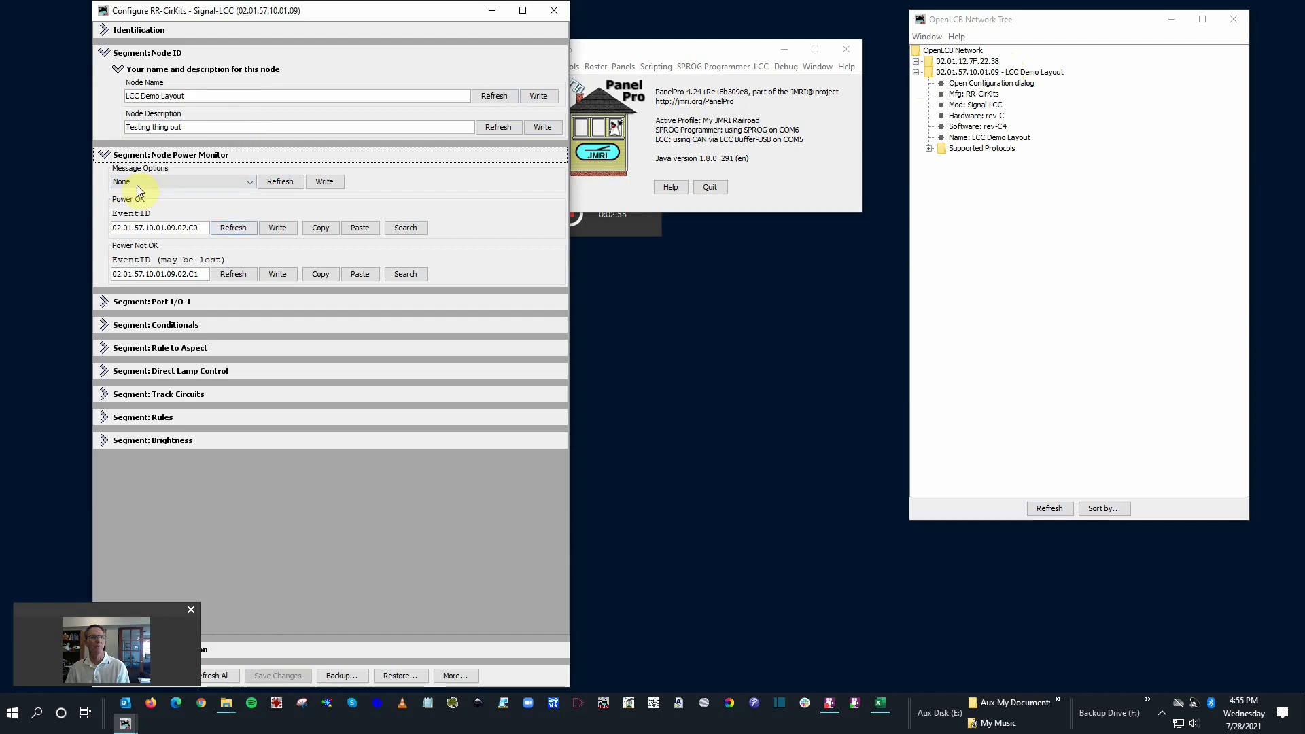
left_click(277, 273)
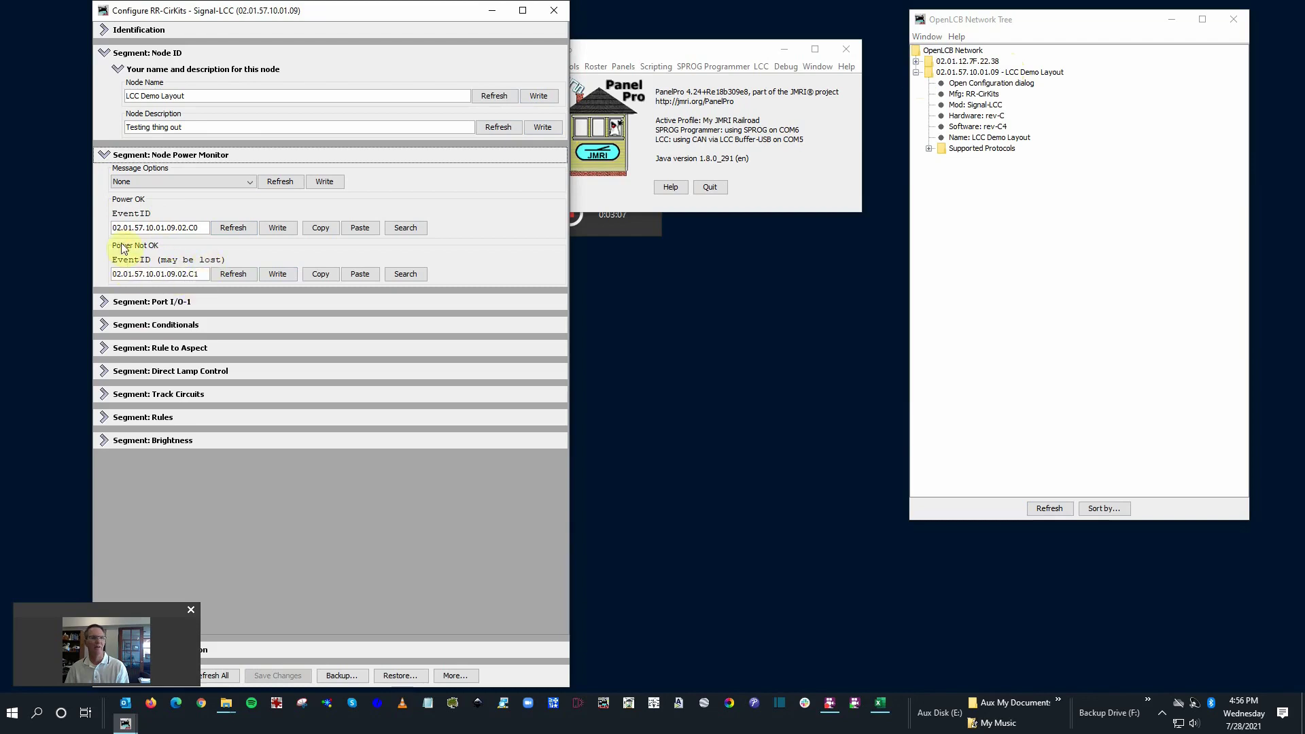
left_click(102, 155)
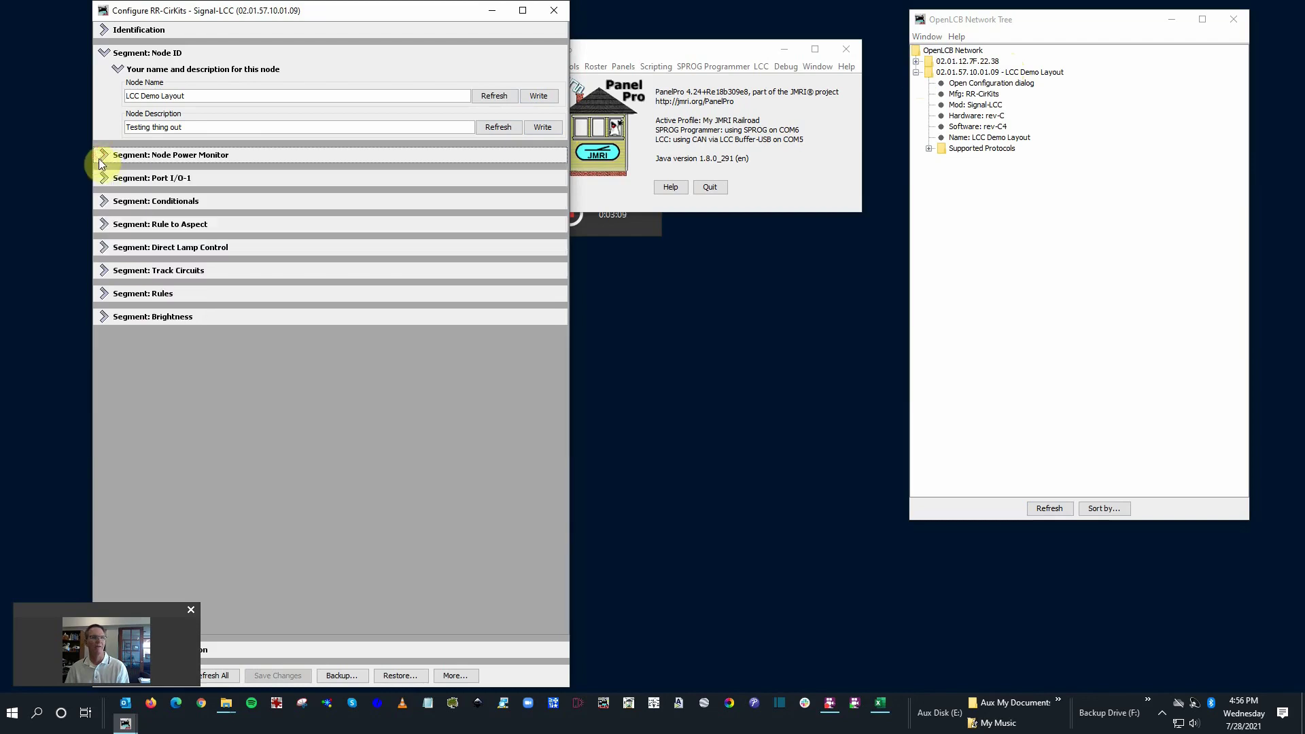
left_click(103, 179)
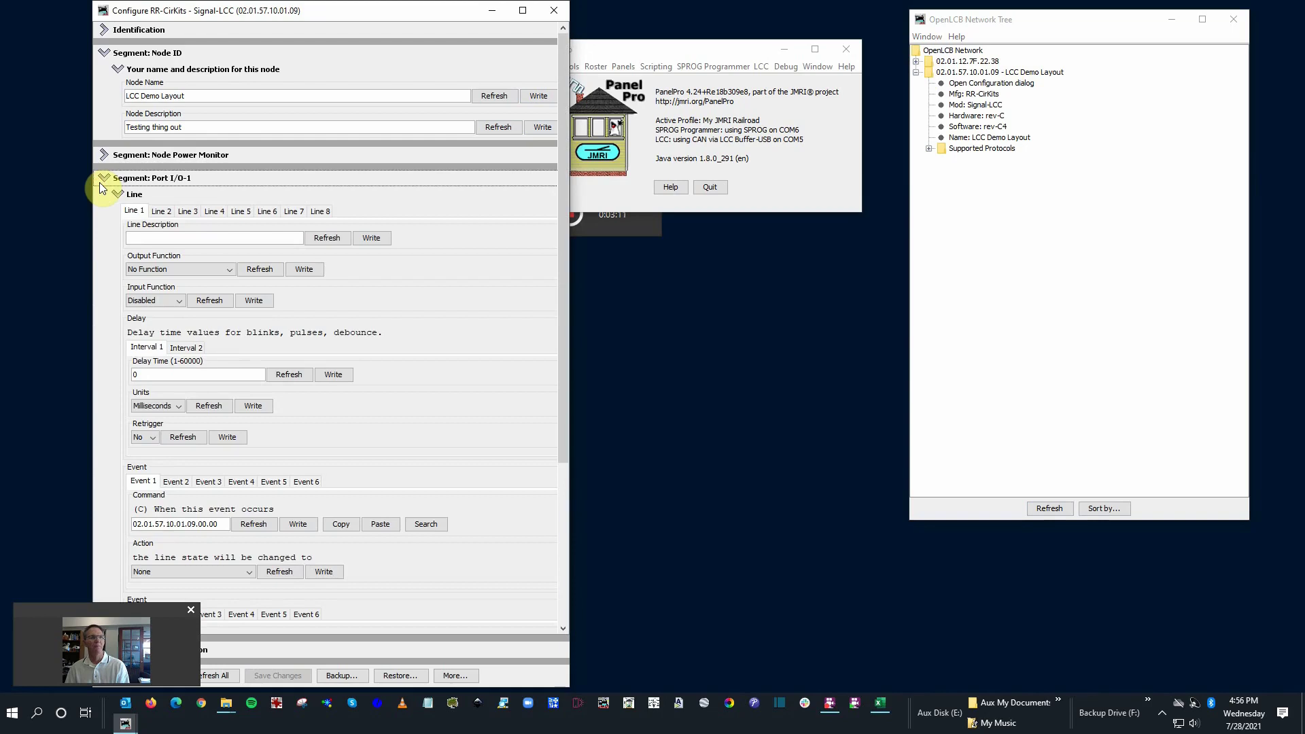
left_click(100, 183)
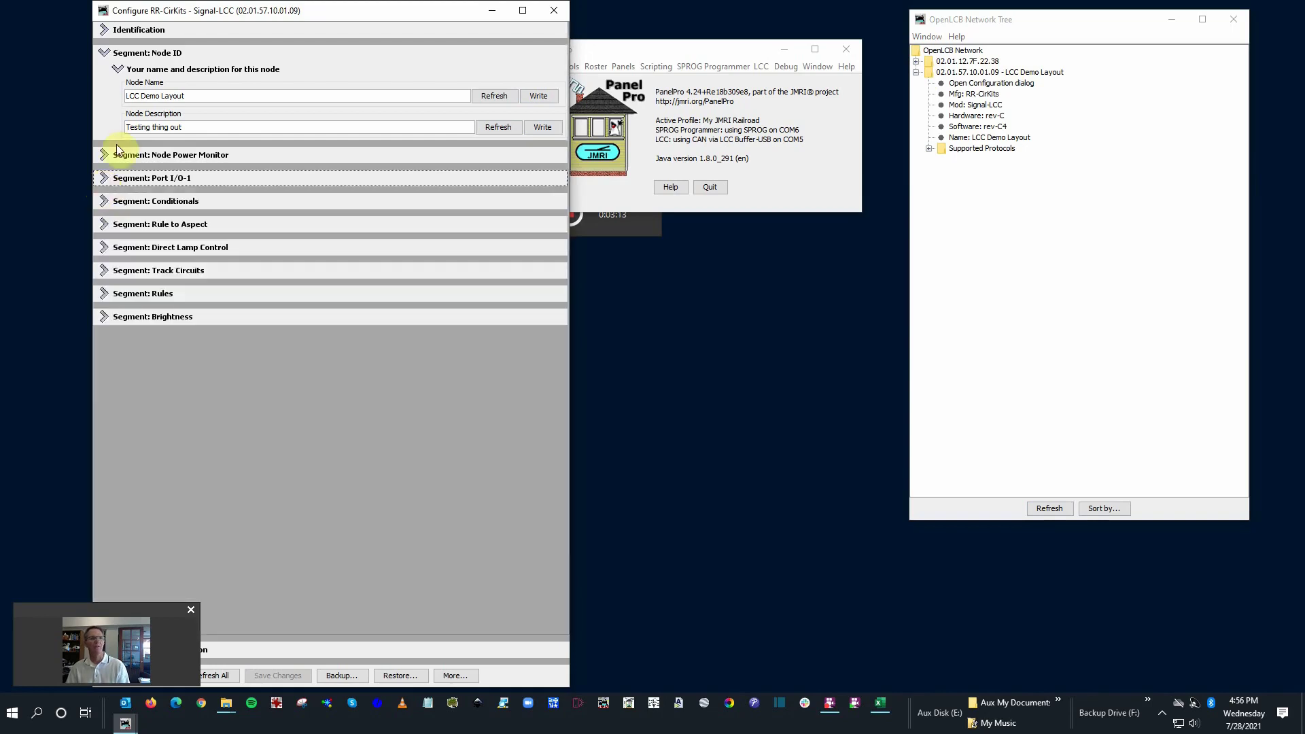
left_click(109, 56)
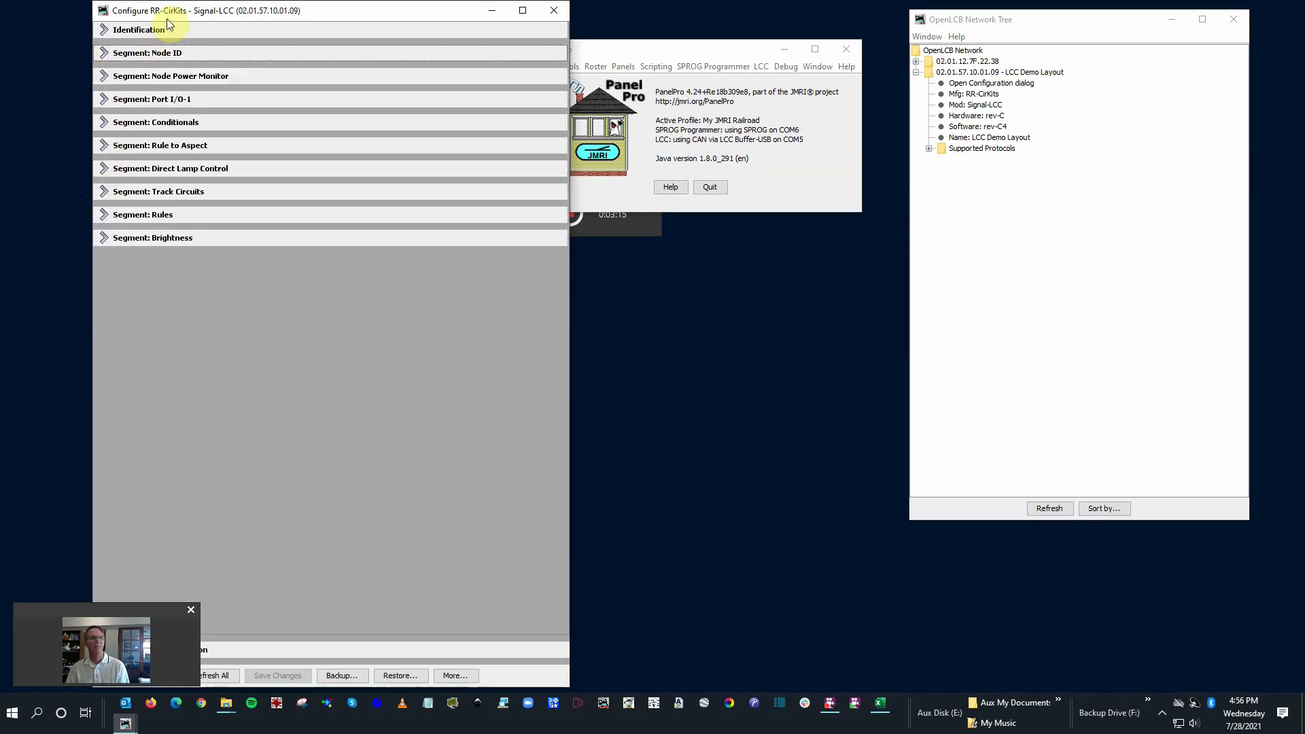
left_click(102, 215)
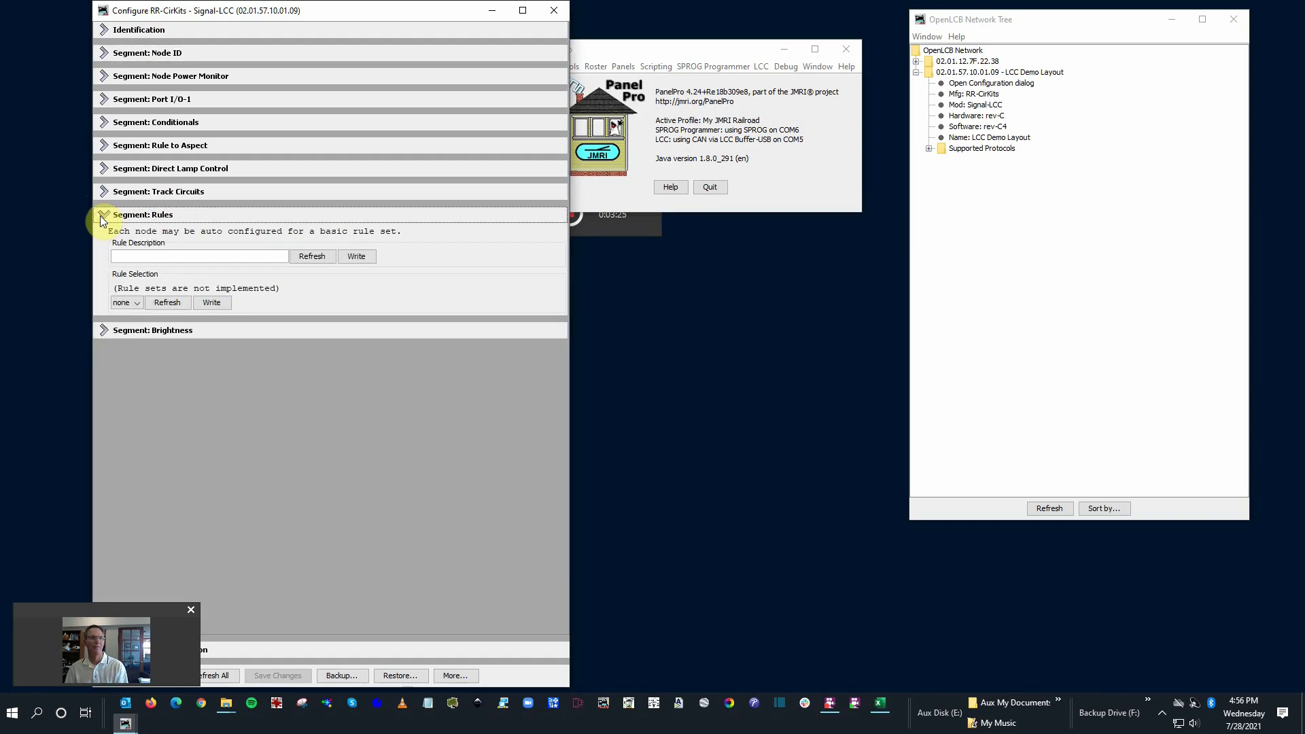
left_click(101, 215)
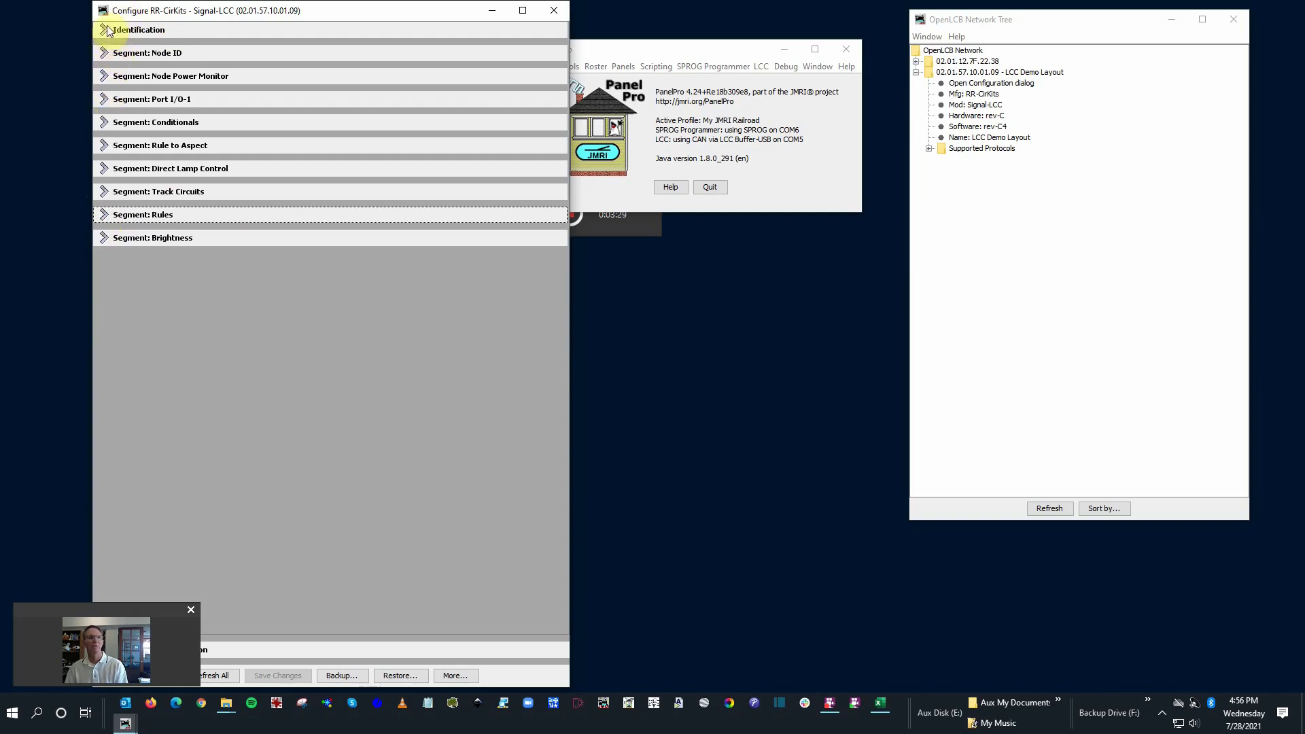
left_click(103, 100)
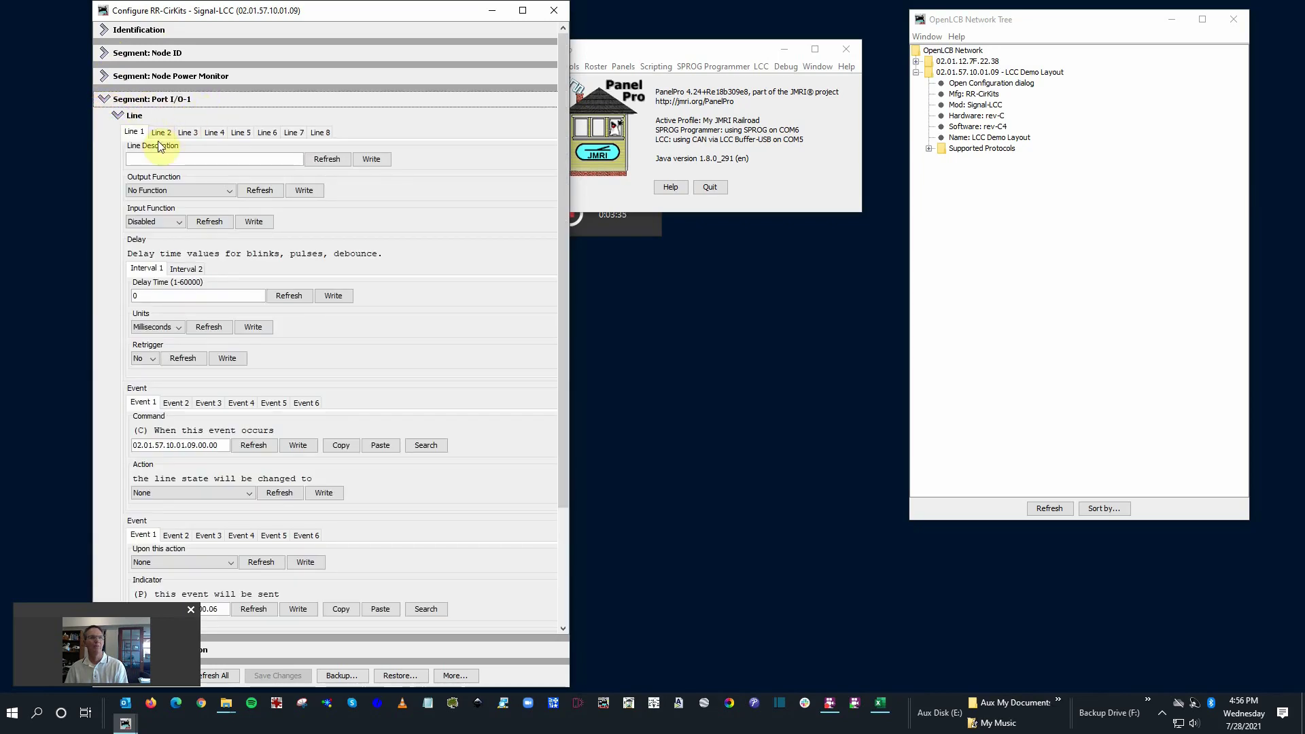
Place the LCC Demo I-O List spreadsheet on the right beside the node configuration.
left_click(879, 702)
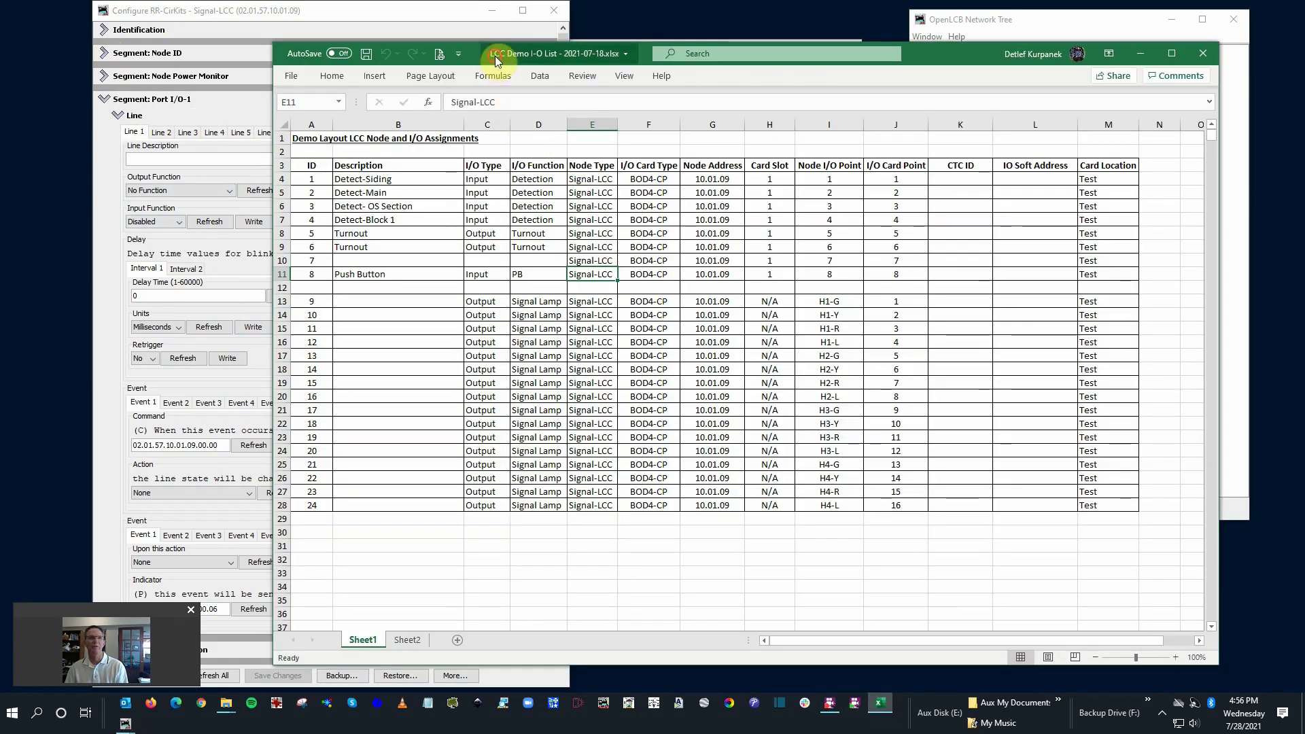
left_click_drag(496, 60, 816, 60)
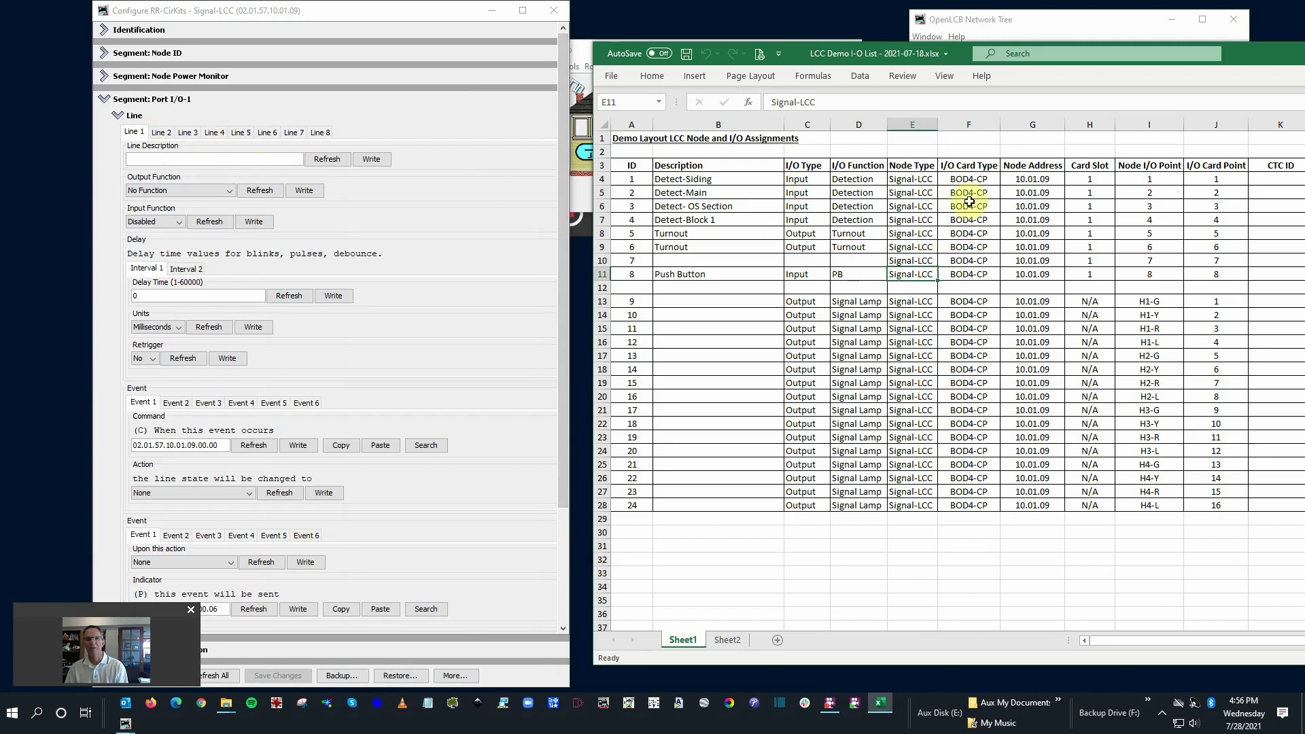
left_click(156, 158)
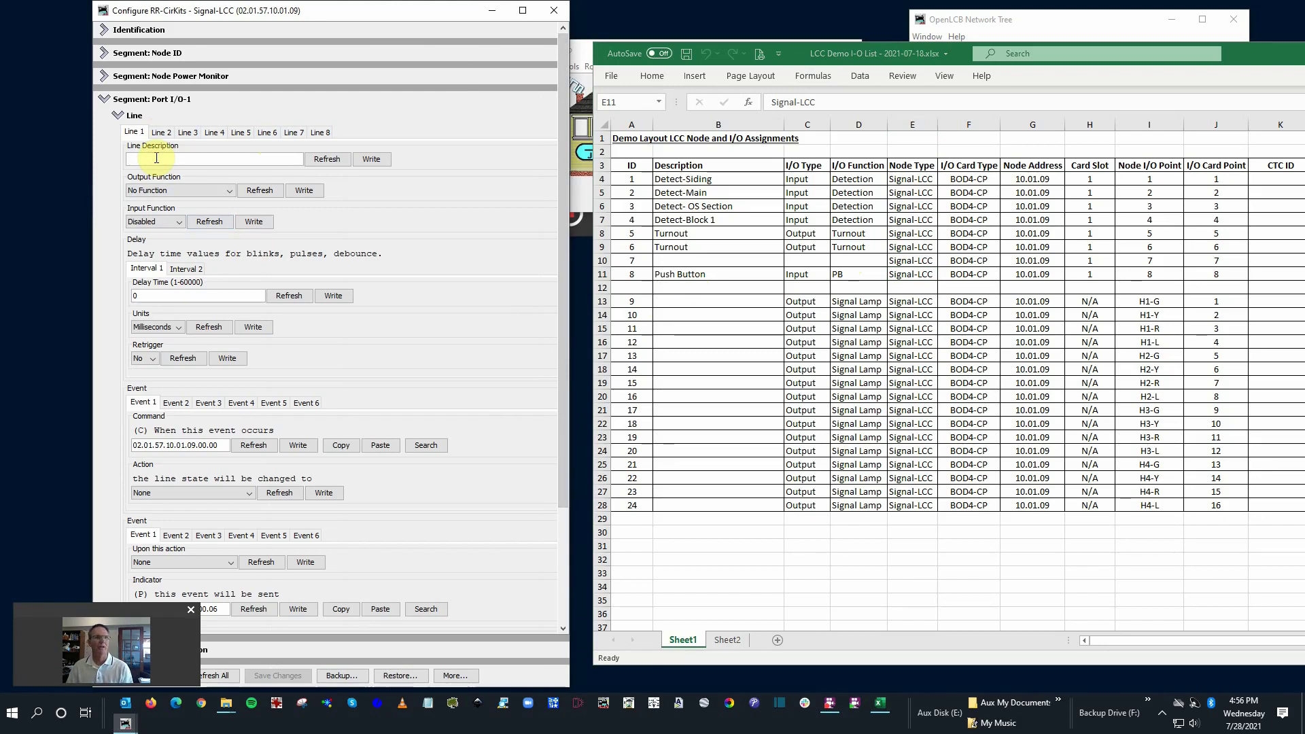
Write 'Det-Siding' as Port I/O Line 1's description on the node.
type("Det")
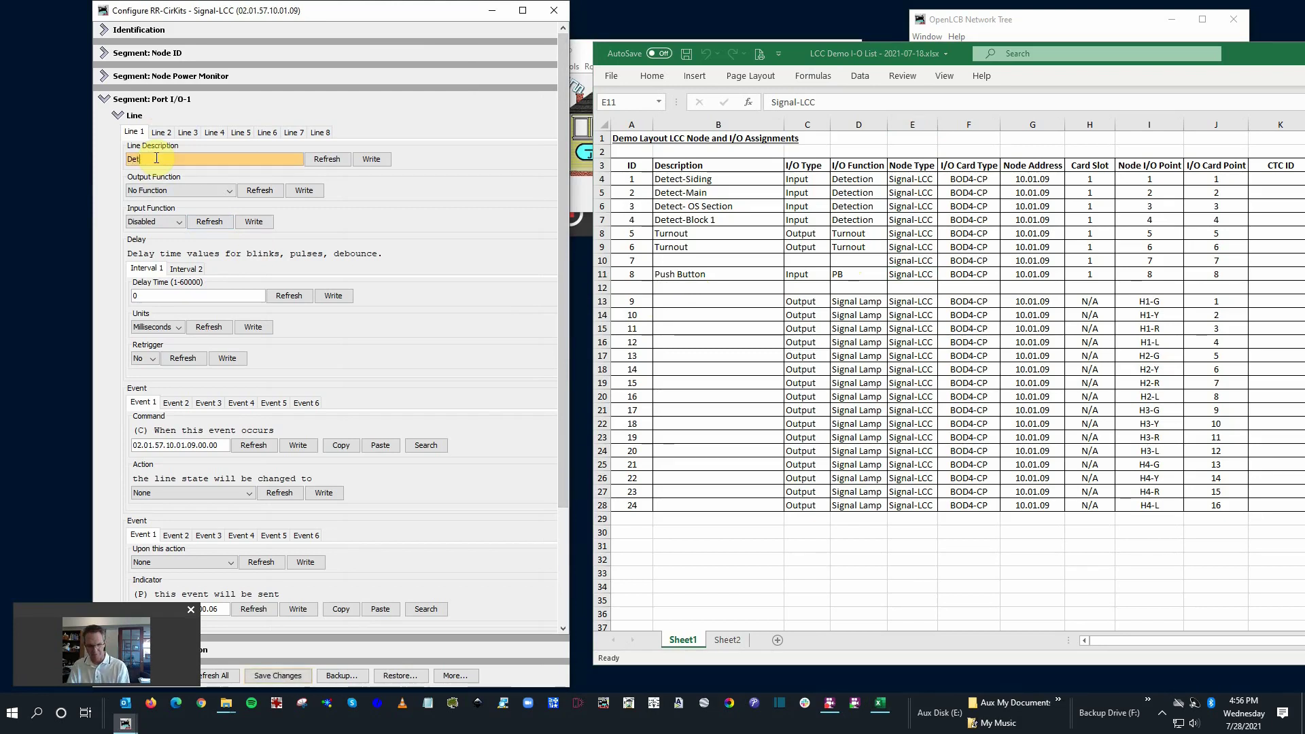
type("-Siding")
left_click(372, 160)
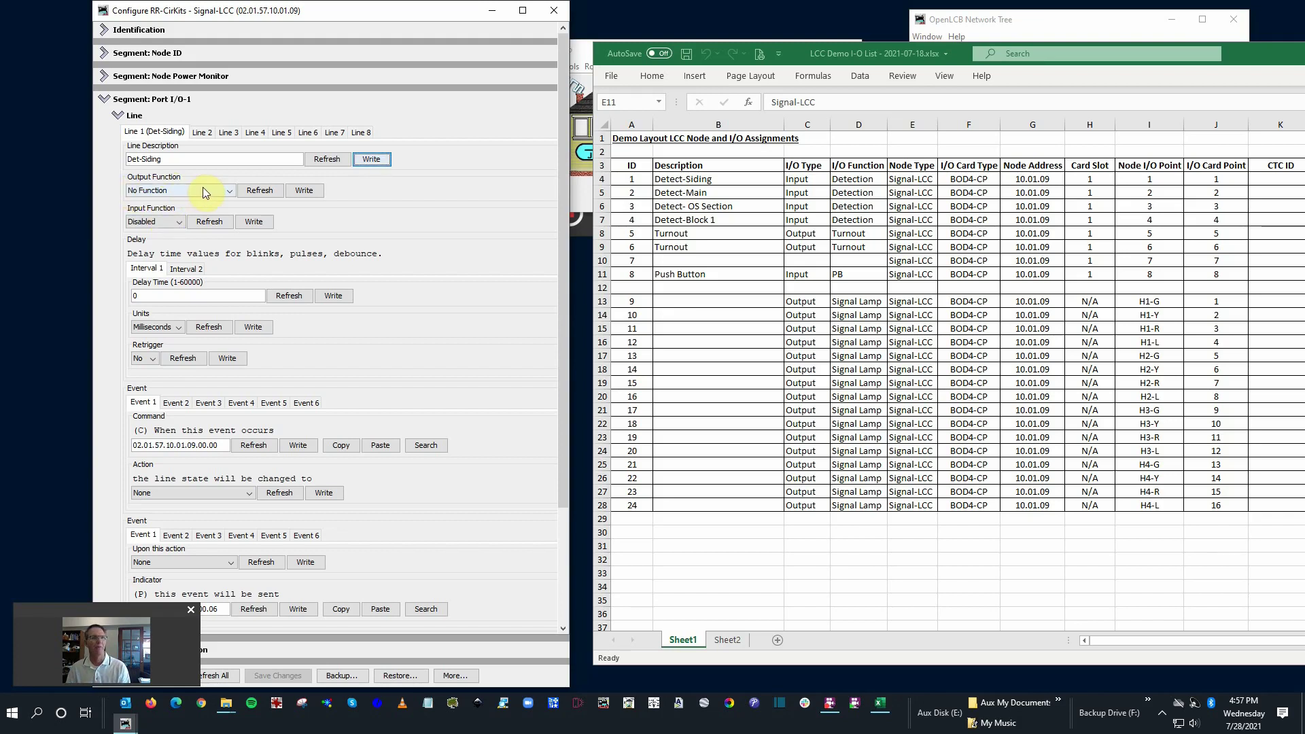
left_click(174, 223)
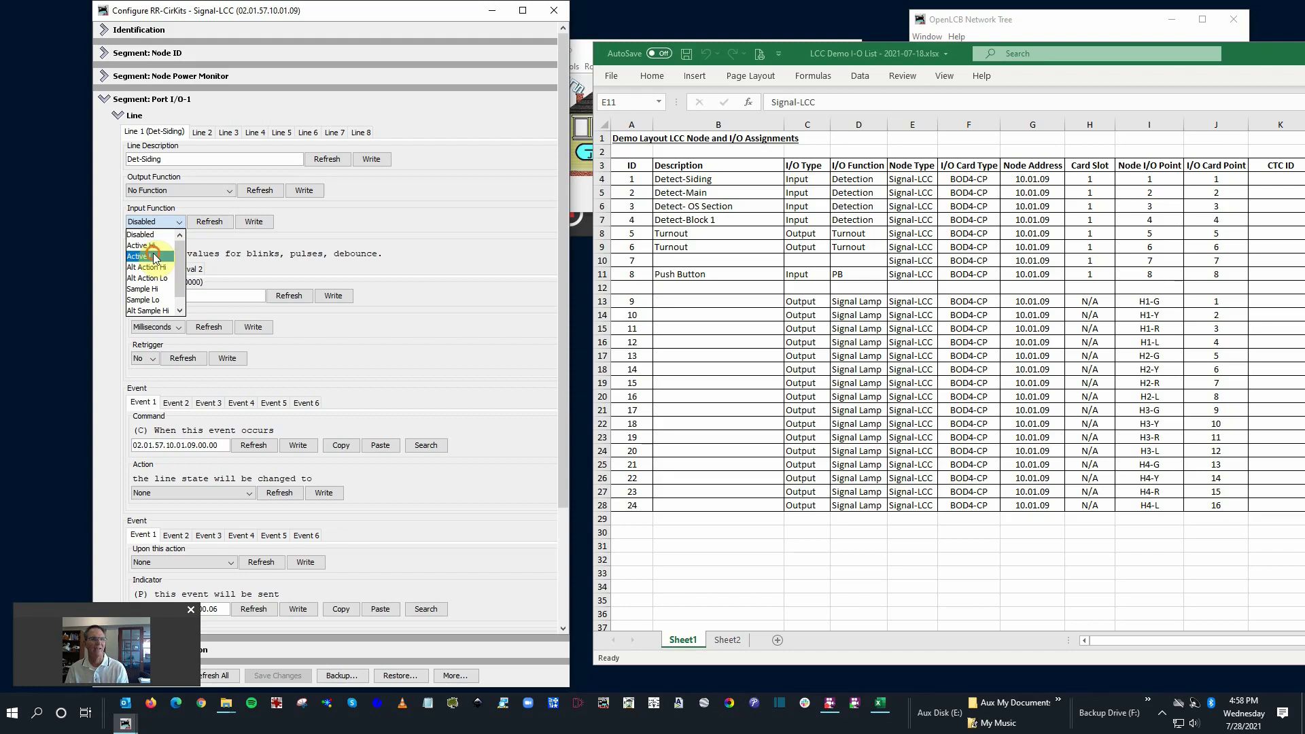
Set Line 1 (Det-Siding) input function to Active Lo and write it to the node.
left_click(154, 257)
left_click(255, 223)
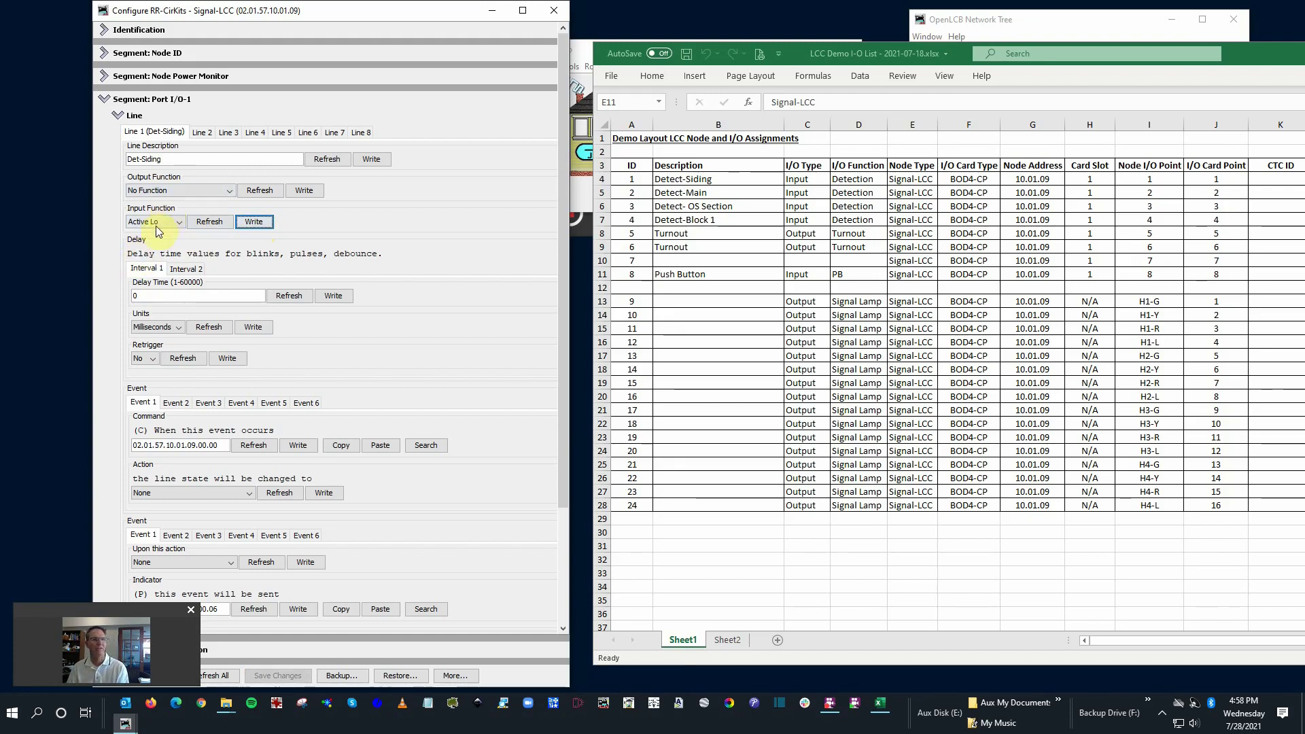
left_click_drag(422, 17, 539, 17)
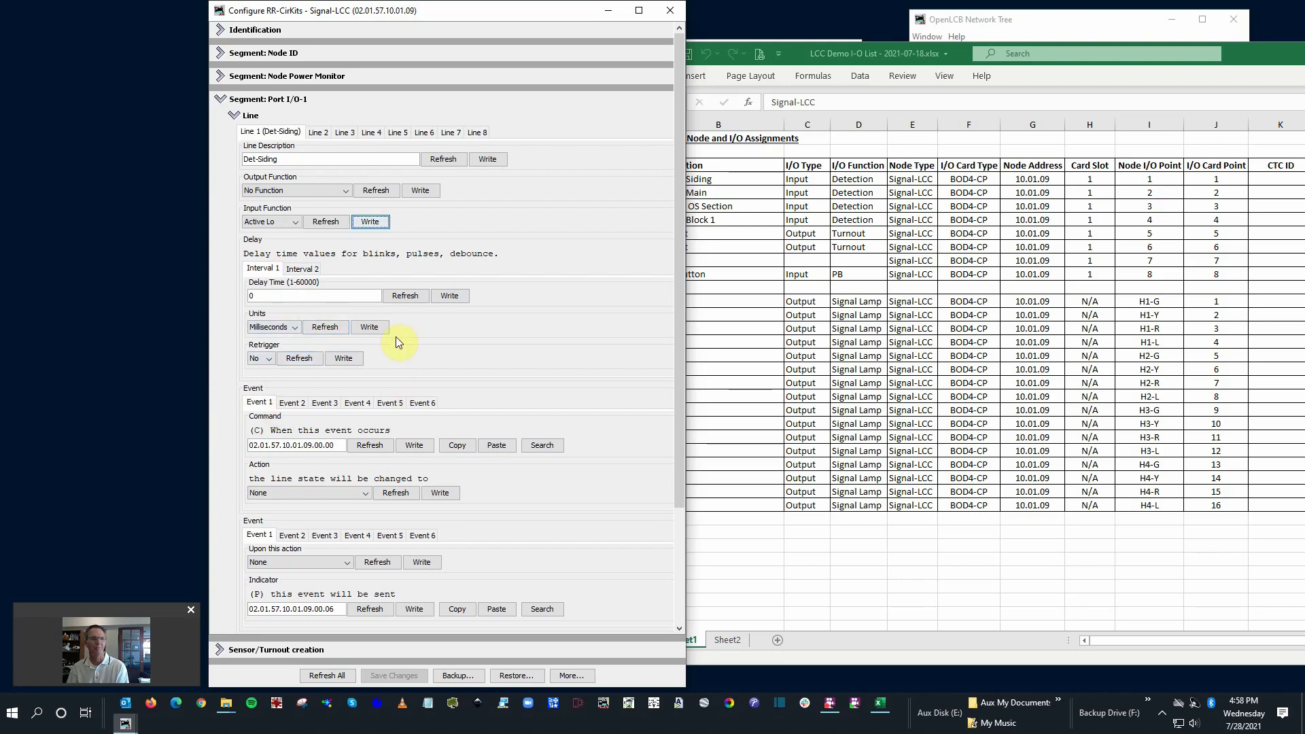
scroll(395, 336, "down", 3)
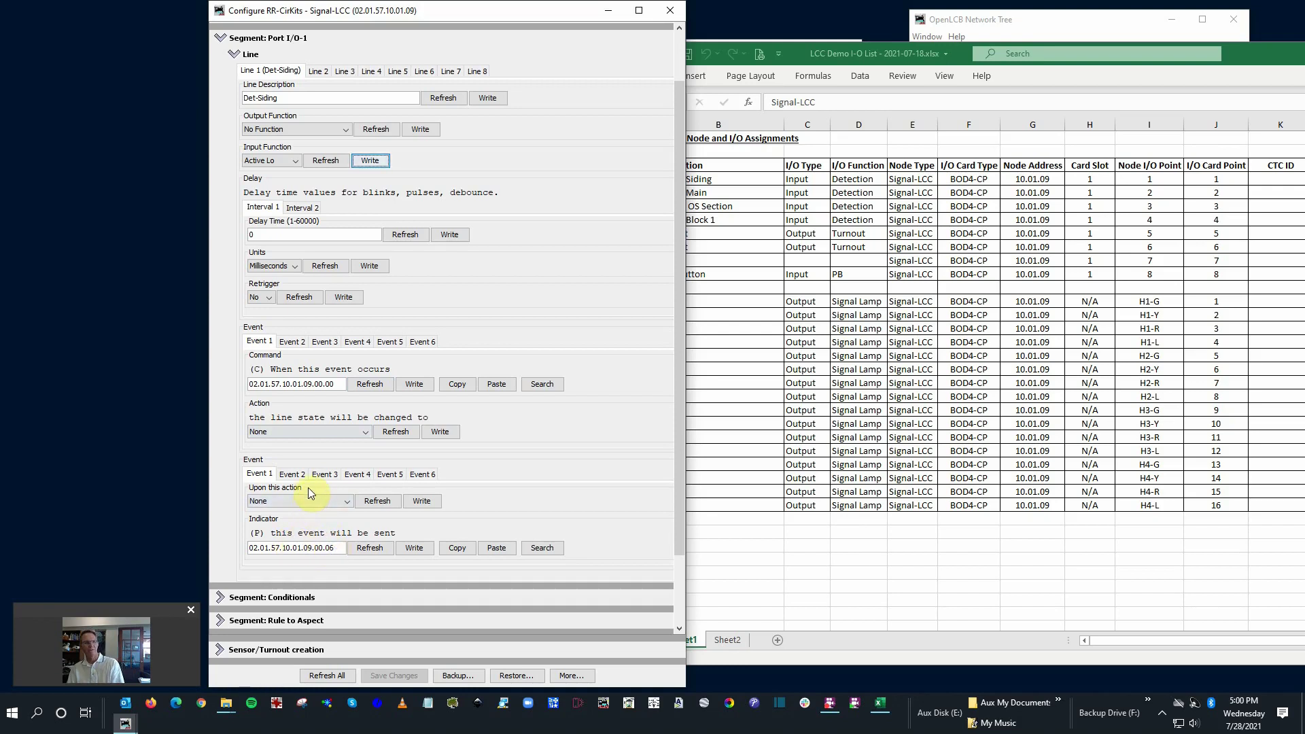
Write Det-Siding's Event 1 as Input On and Event 2 as Input Off.
left_click(346, 502)
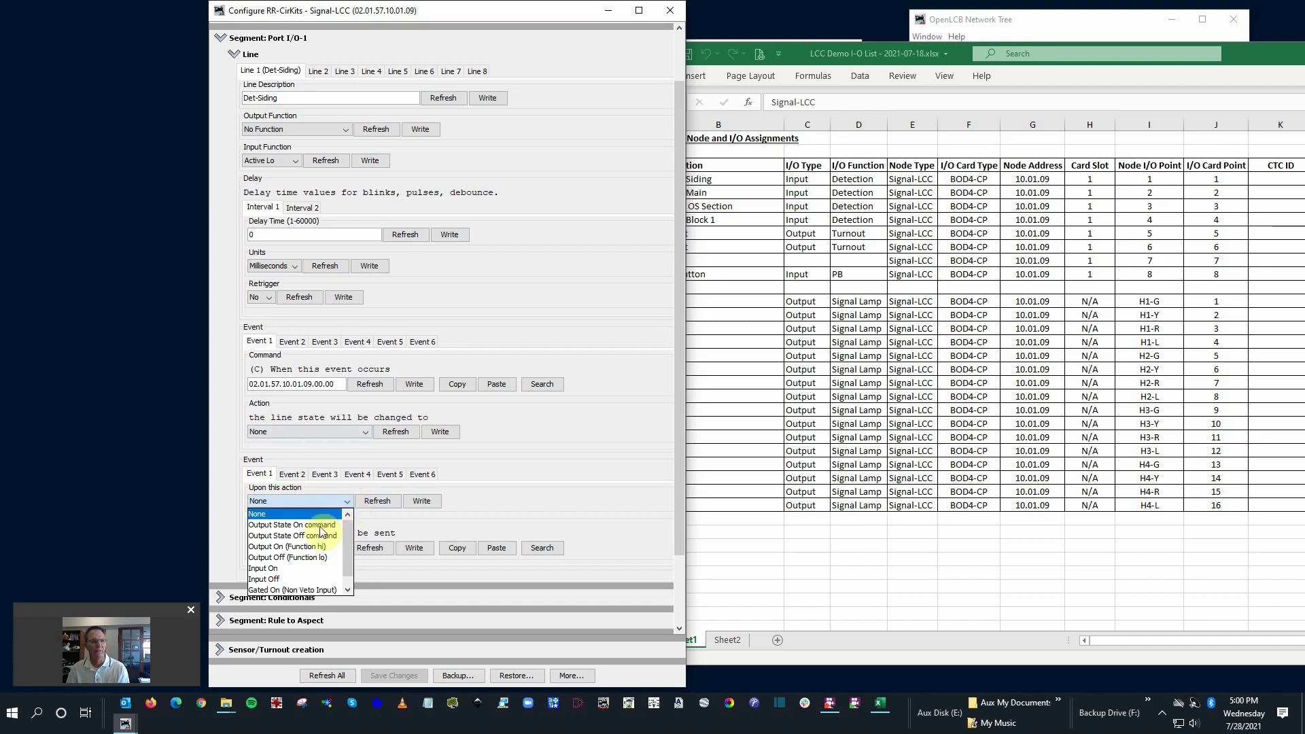
left_click(301, 568)
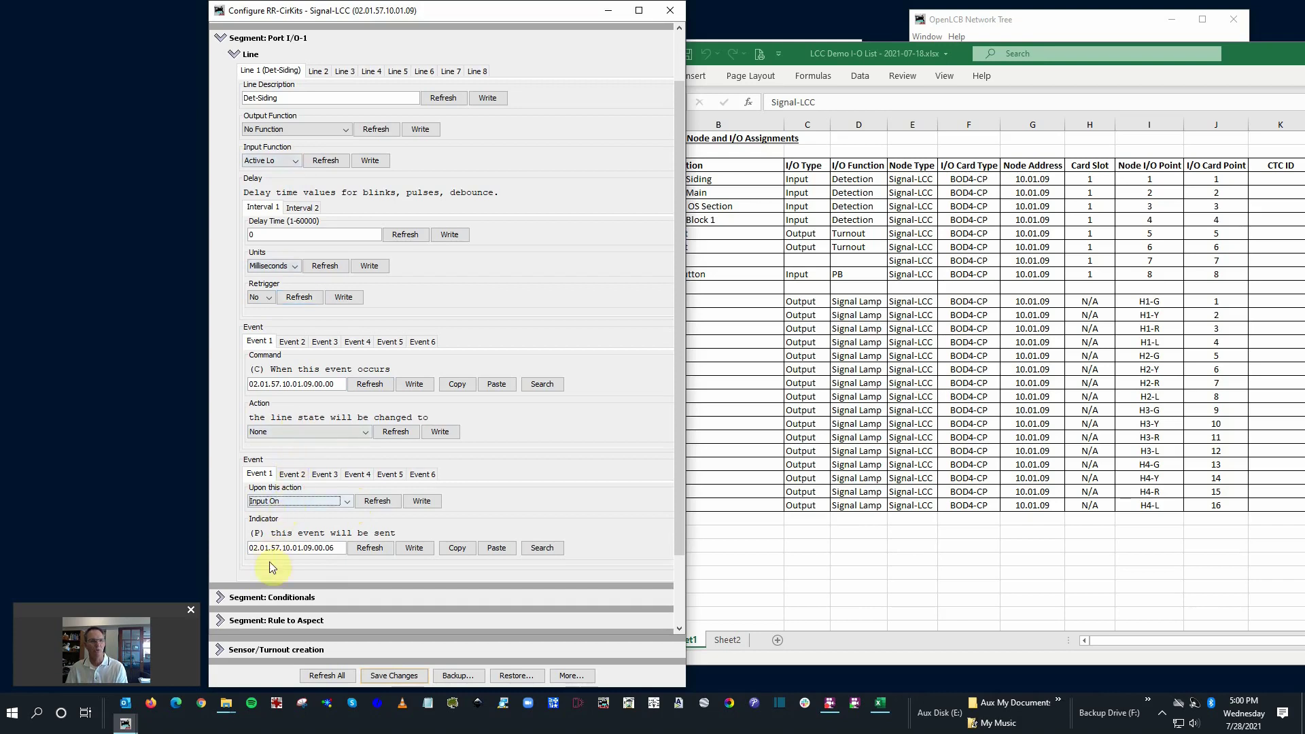
left_click(422, 504)
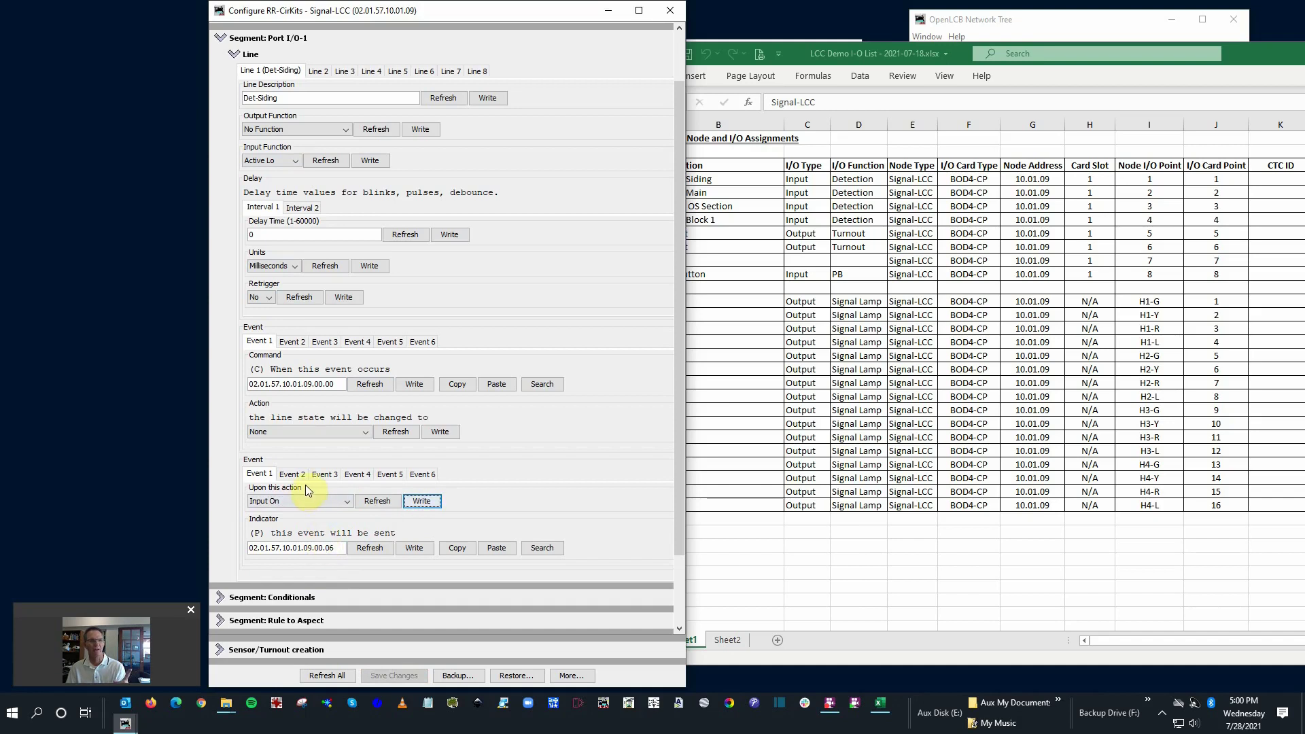
left_click(289, 475)
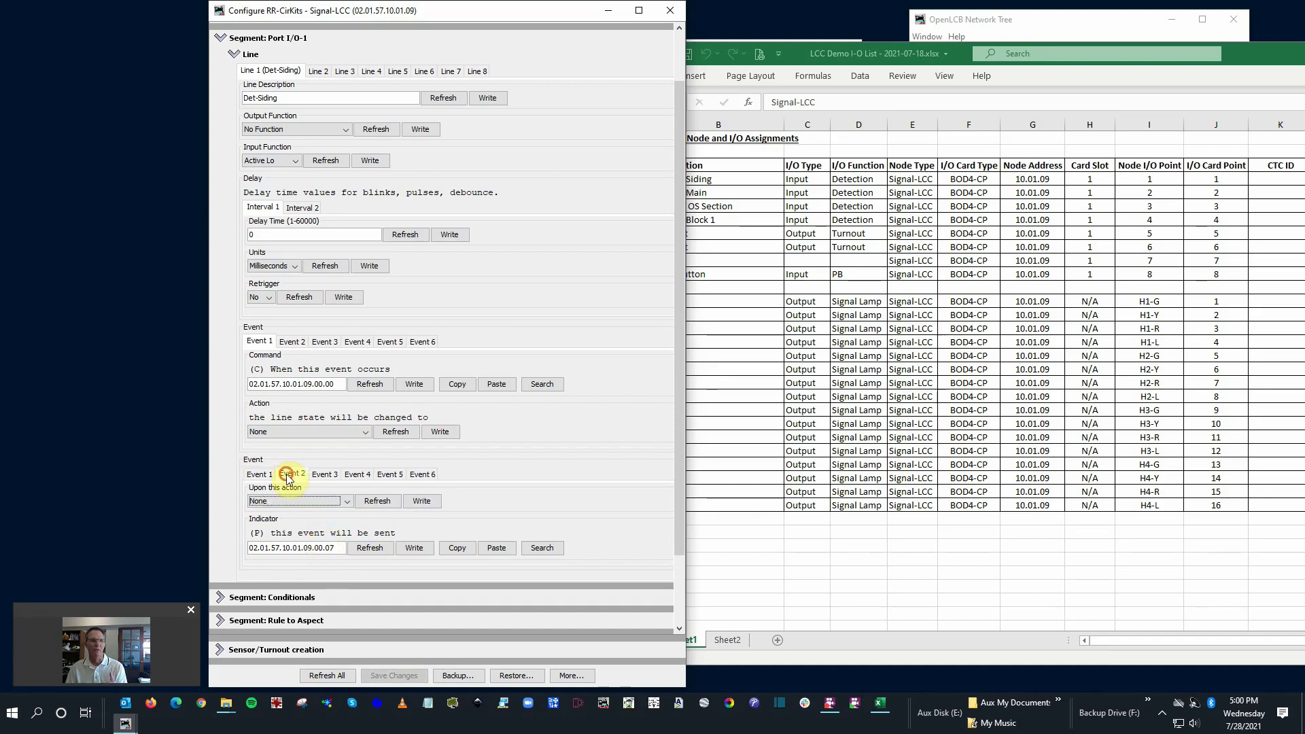
left_click(345, 502)
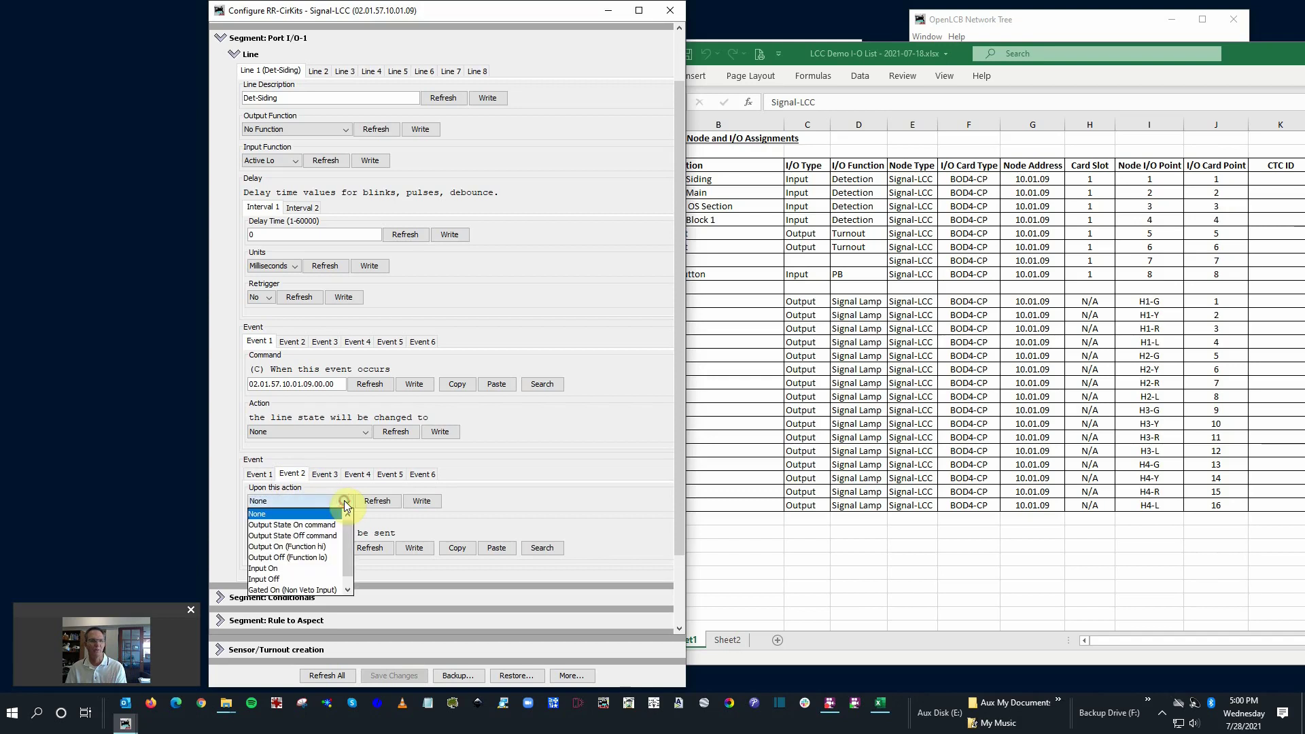
left_click(300, 579)
left_click(422, 501)
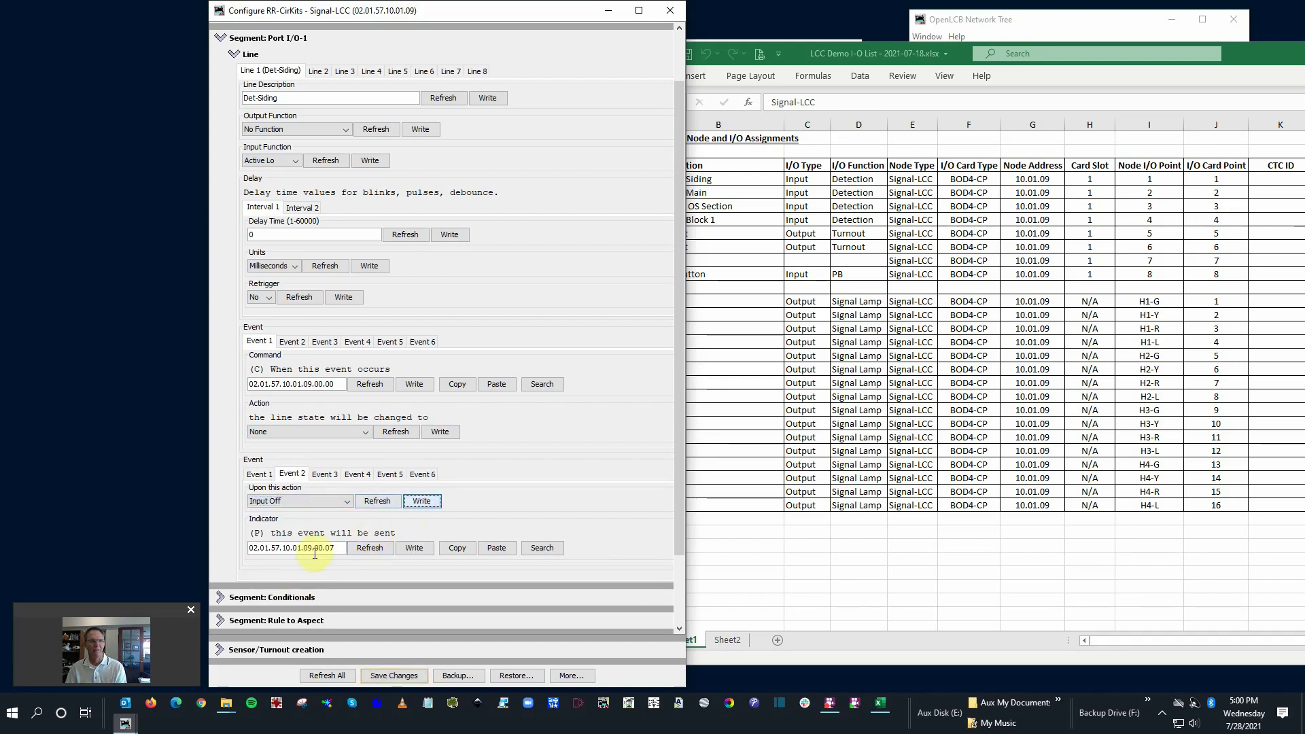
Review the settings of indicator Events 1 through 6, ending on Event 1.
left_click(261, 476)
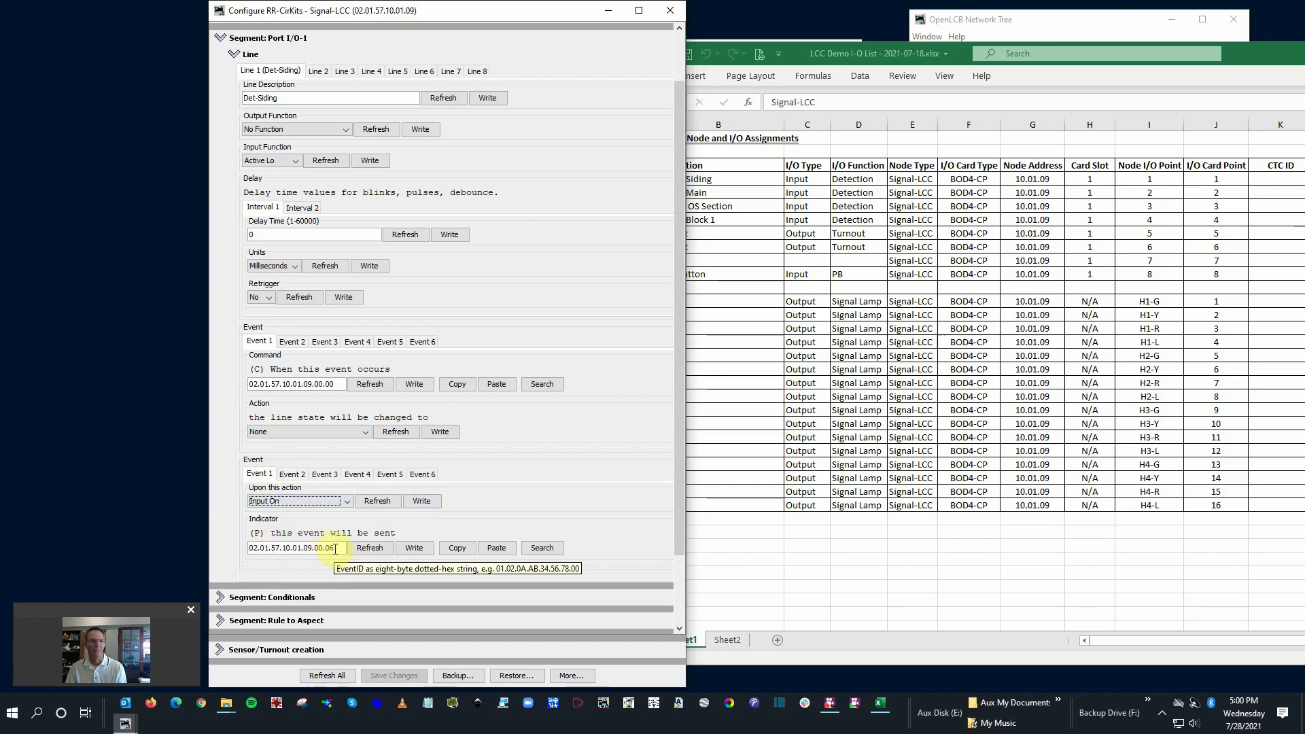
left_click(297, 479)
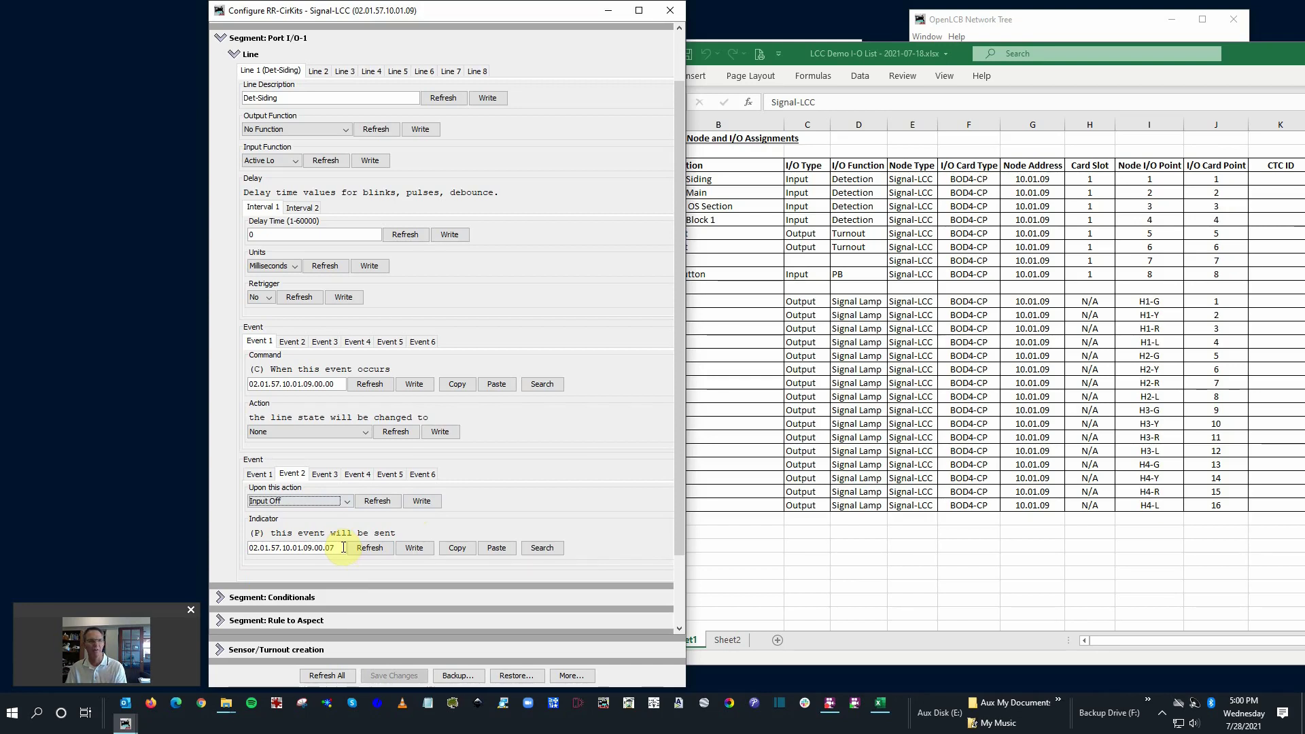
left_click(323, 475)
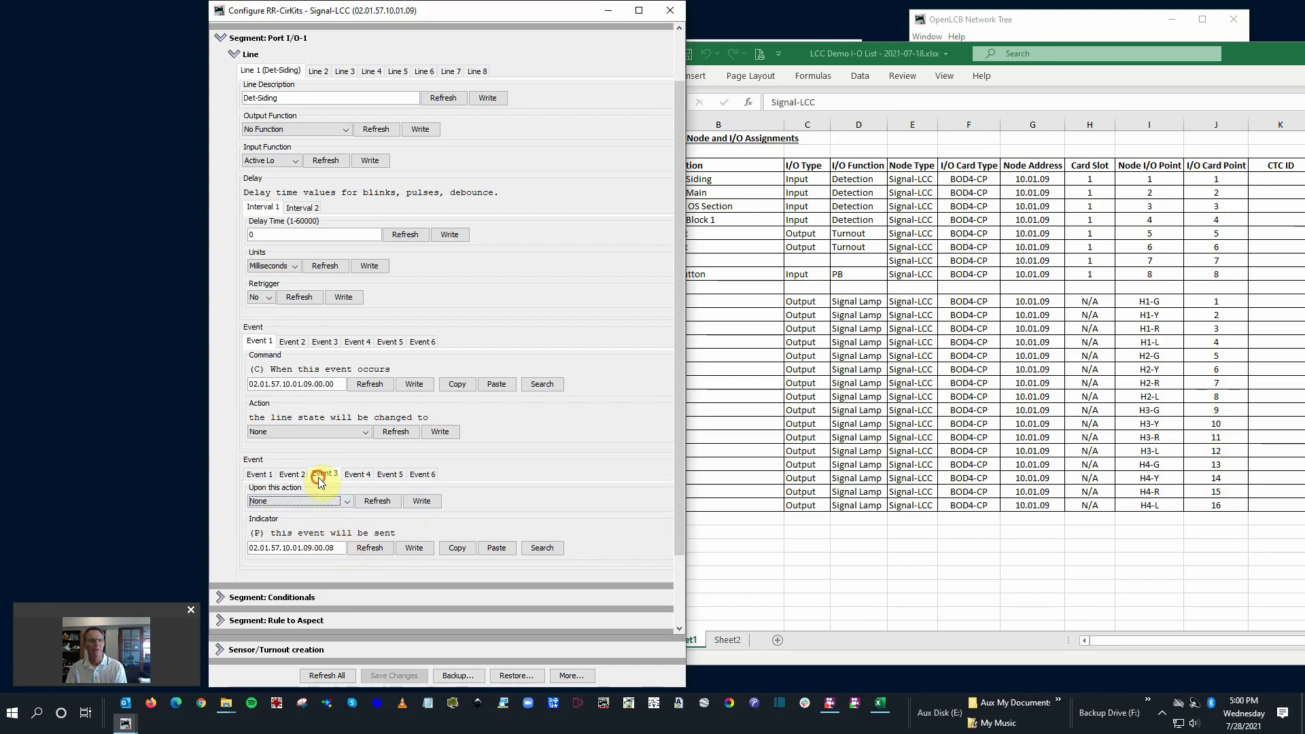
left_click(361, 476)
left_click(397, 479)
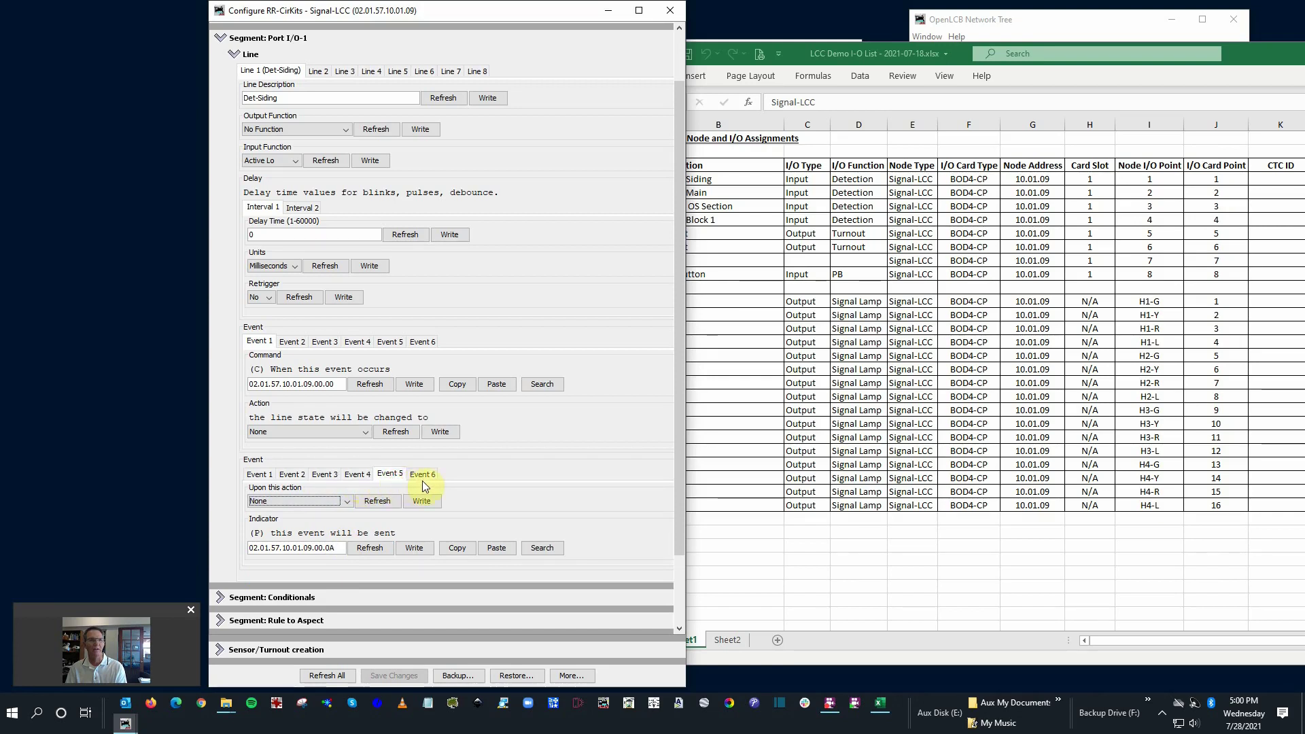
left_click(425, 477)
left_click(260, 475)
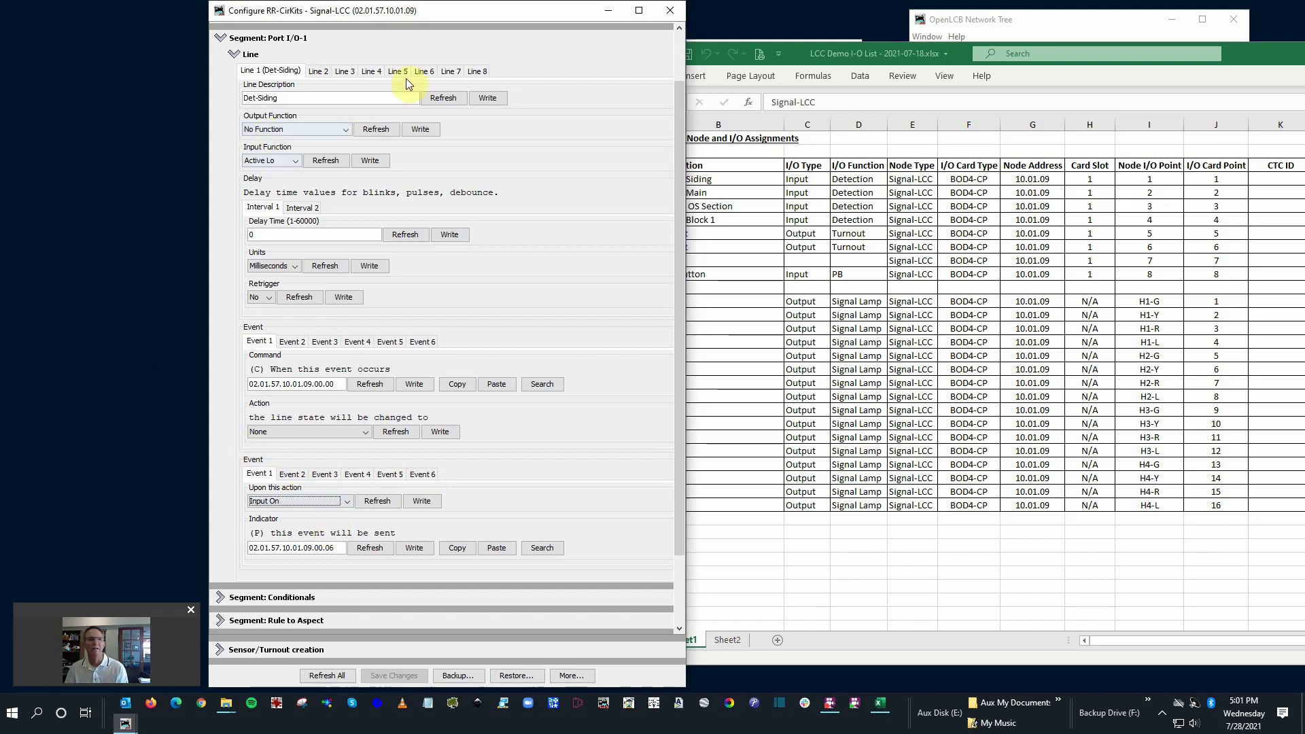
Name Line 2 'Det-Main' with Event 1 set to Input On and Event 2 to Input Off, writing each.
left_click_drag(476, 11, 415, 12)
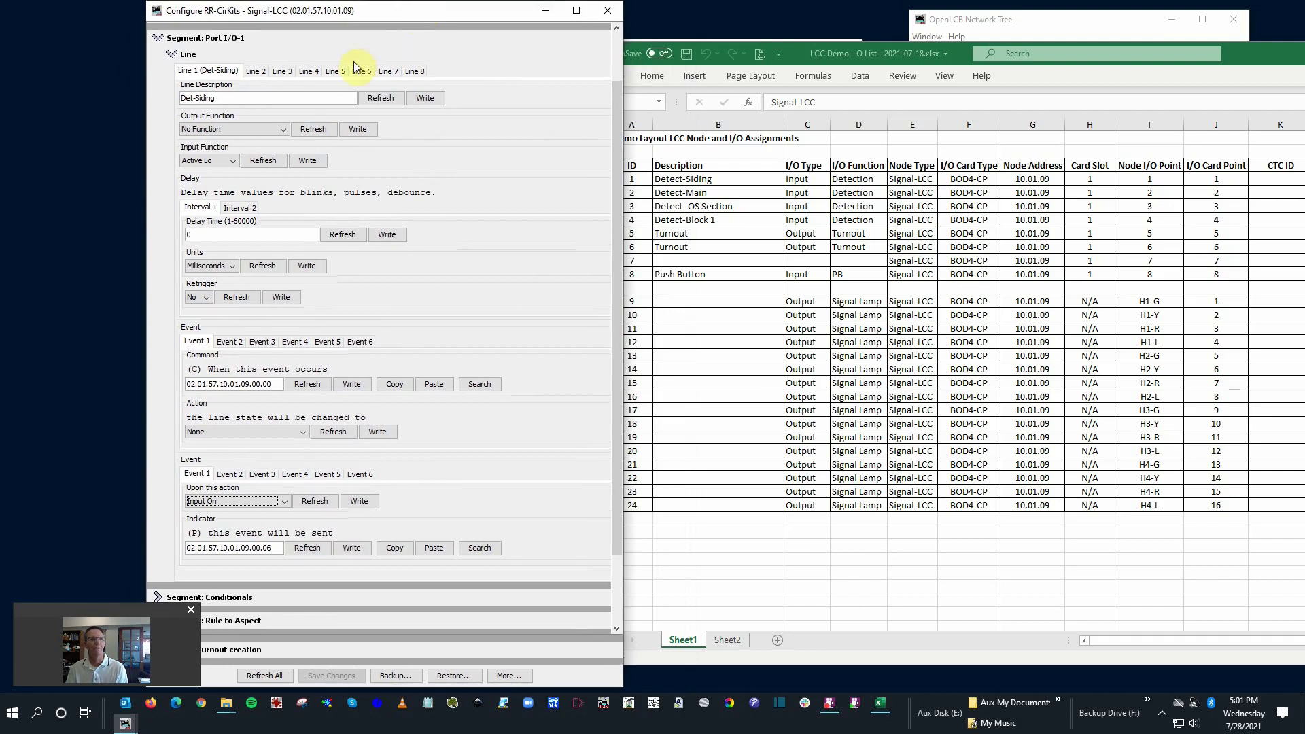
left_click(260, 72)
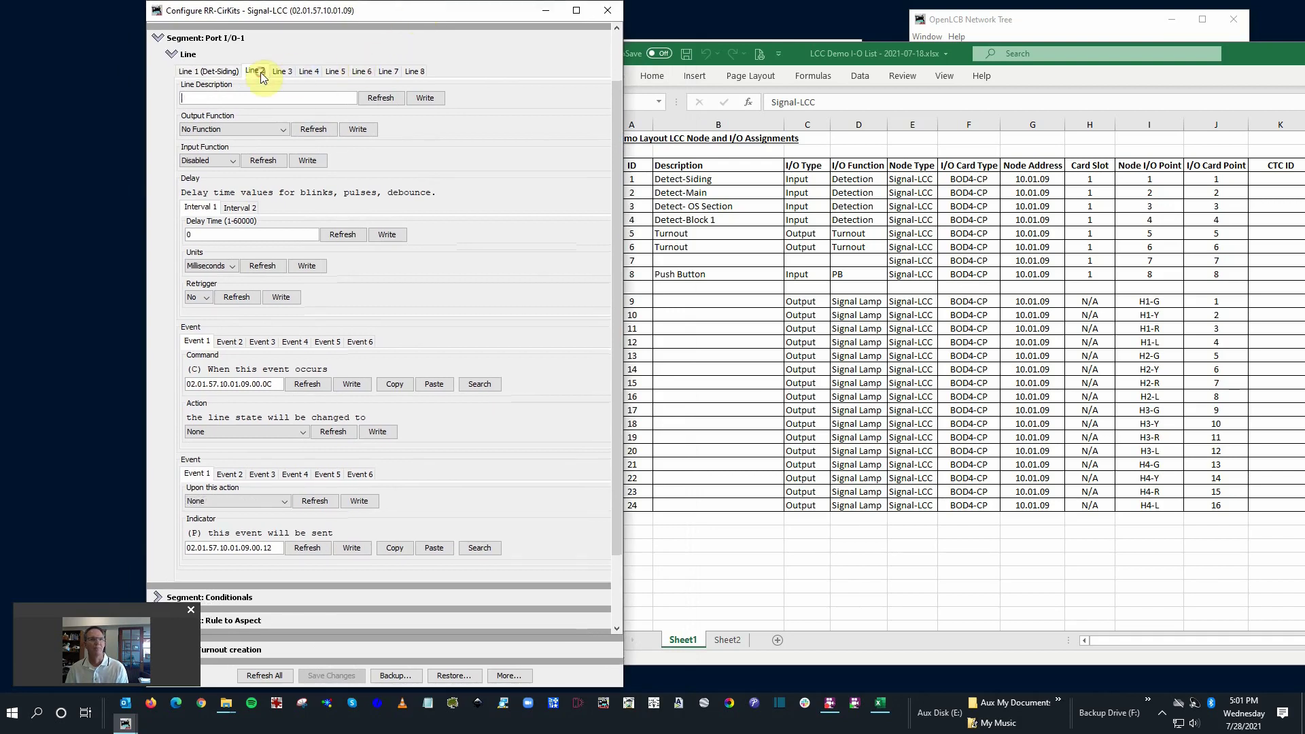
left_click(341, 99)
type("Det-Main")
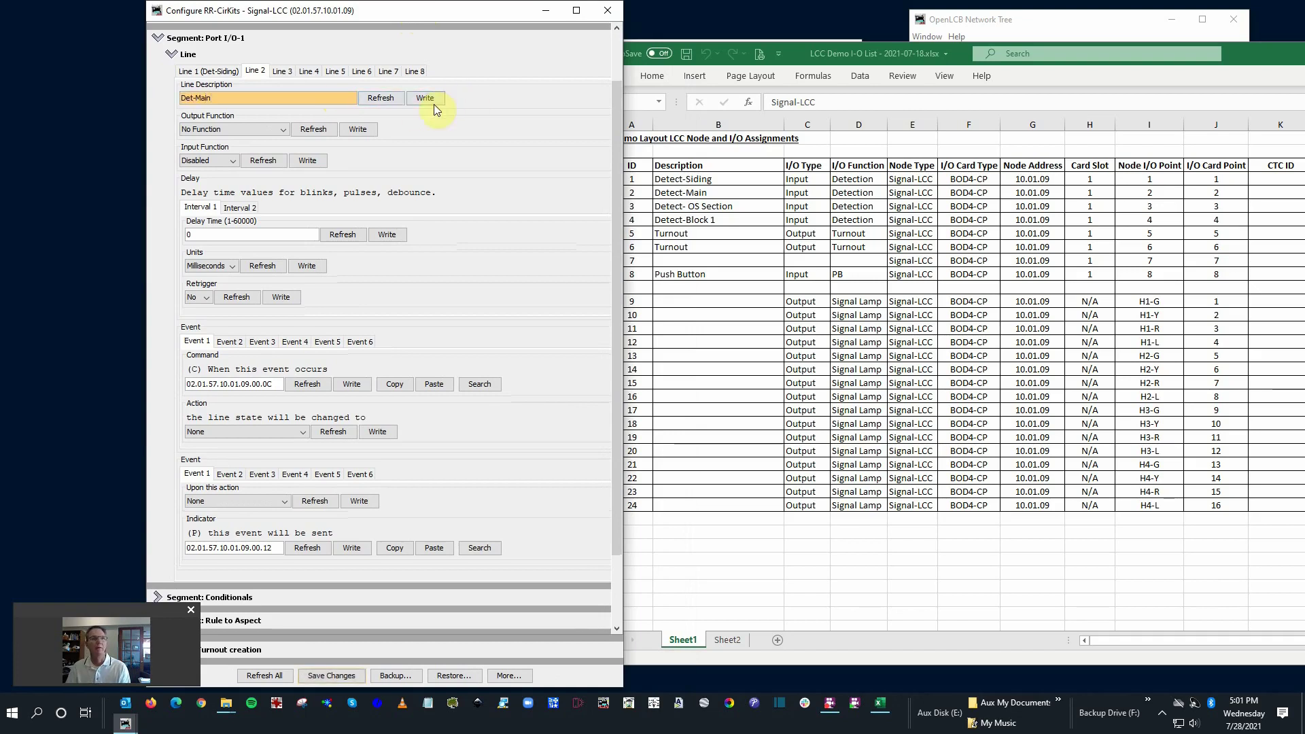
left_click(425, 98)
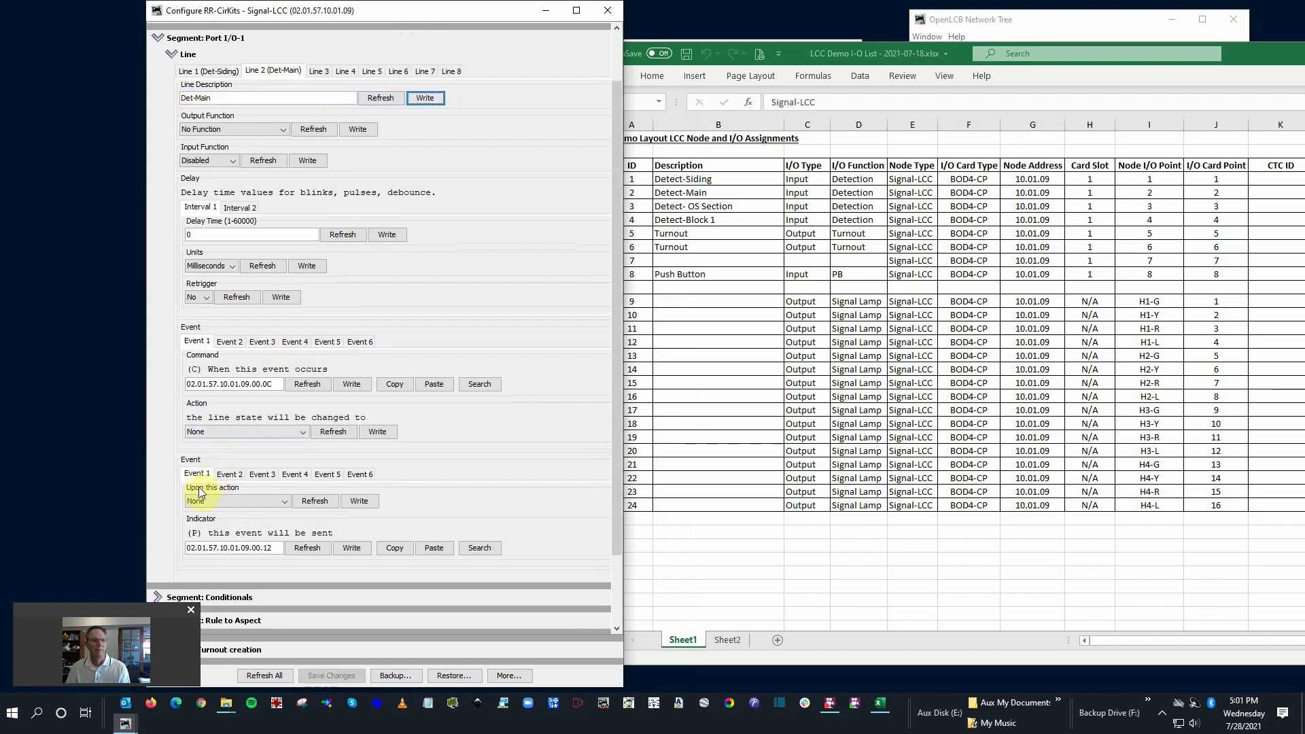
left_click(285, 502)
left_click(231, 577)
left_click(359, 501)
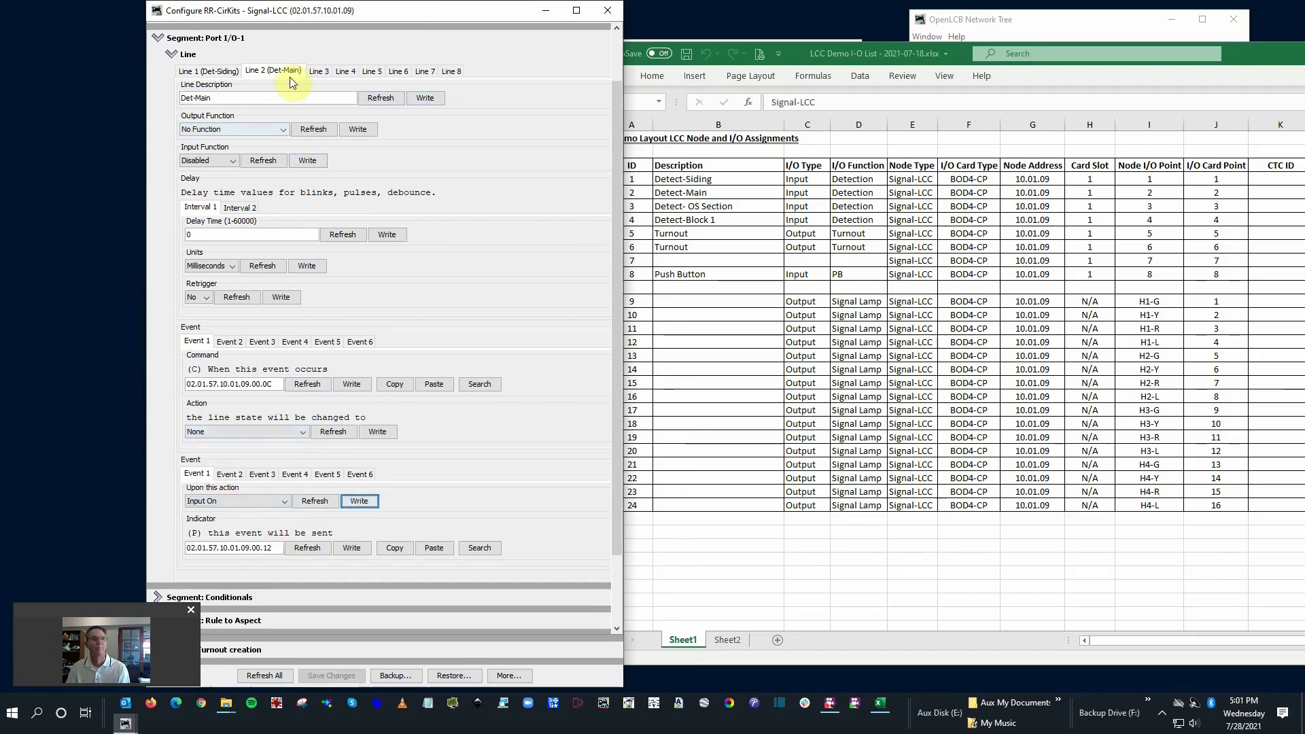
left_click(229, 475)
left_click(285, 501)
left_click(231, 586)
left_click(359, 501)
Name Line 3 'Det-OS Section' and set its Event 2 to Input Off, writing each.
left_click(318, 71)
left_click(282, 95)
type("D")
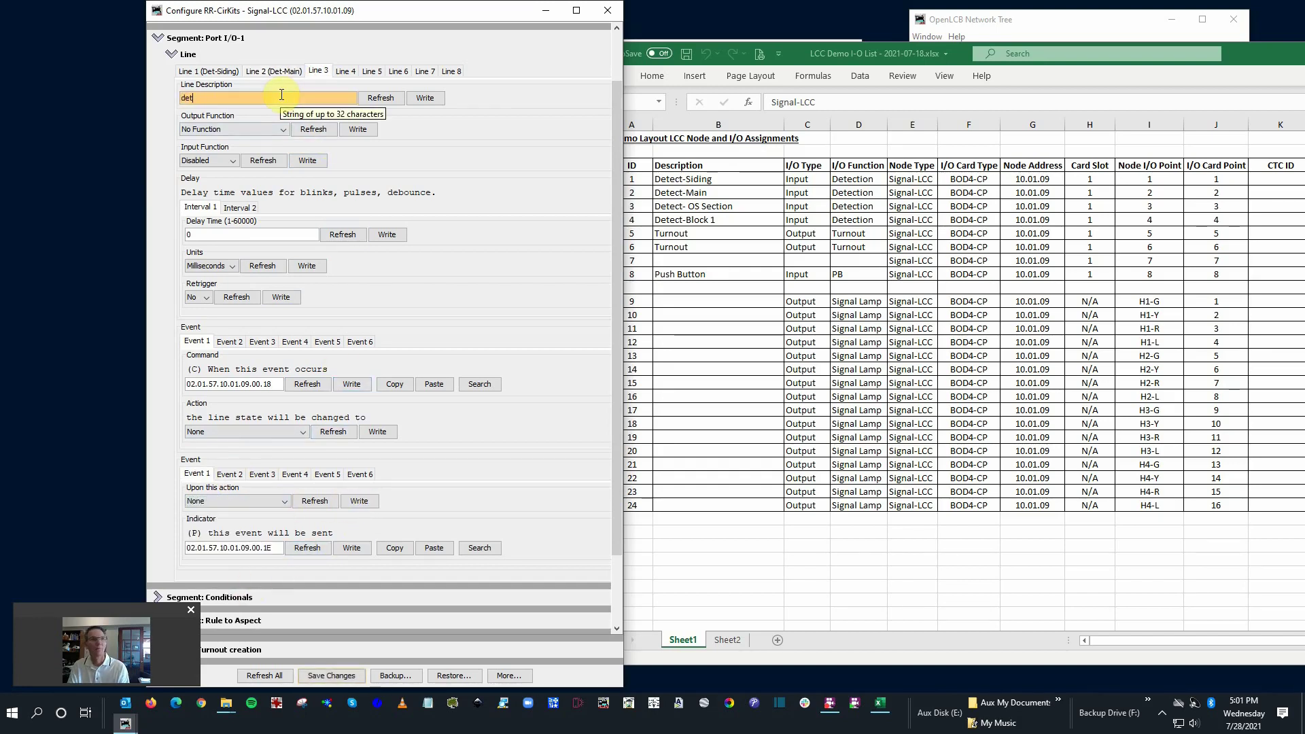
type("et-OS Section")
left_click(425, 98)
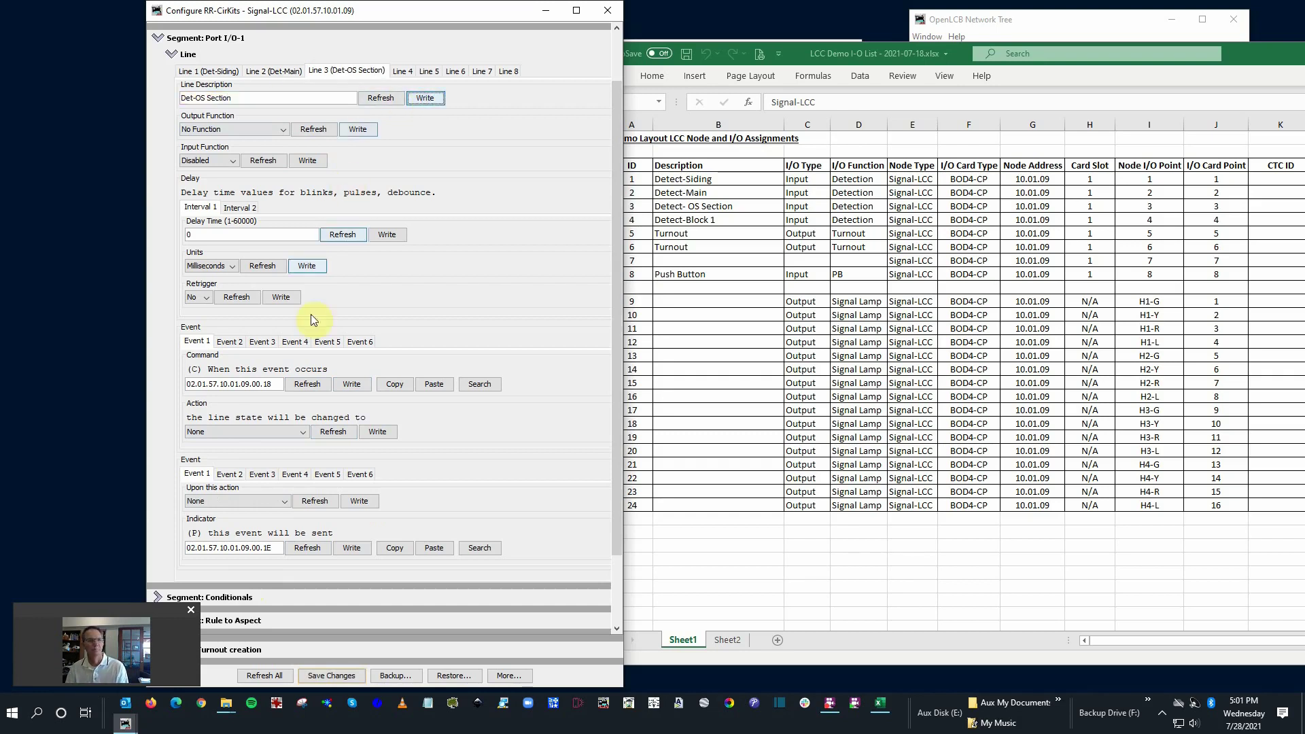
left_click(230, 474)
left_click(284, 501)
left_click(275, 511)
left_click(285, 501)
left_click(231, 541)
left_click(359, 501)
Name Line 4 'Det-Block1' with Event 1 set to Input On and Event 2 to Input Off, writing each.
left_click(401, 71)
left_click(284, 100)
type("Det-Block1")
left_click(425, 98)
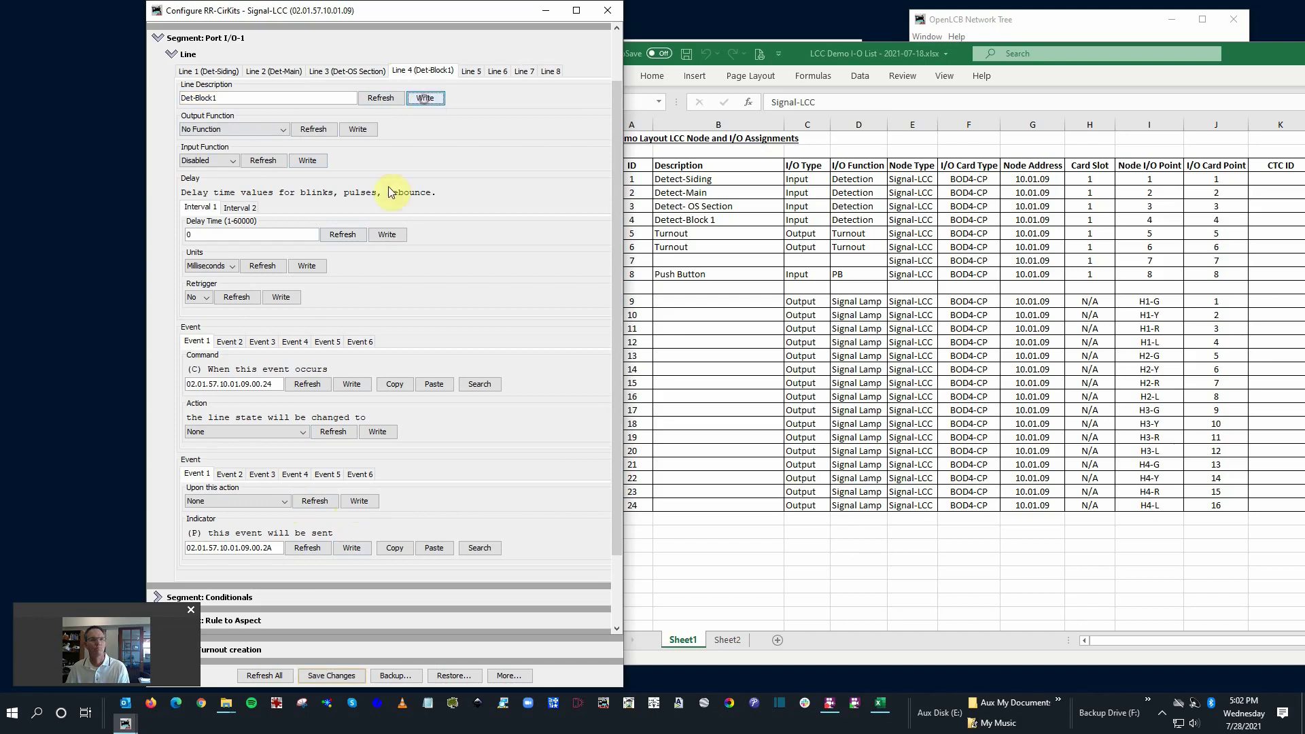
left_click(251, 500)
left_click(203, 568)
left_click(359, 501)
left_click(229, 473)
left_click(284, 501)
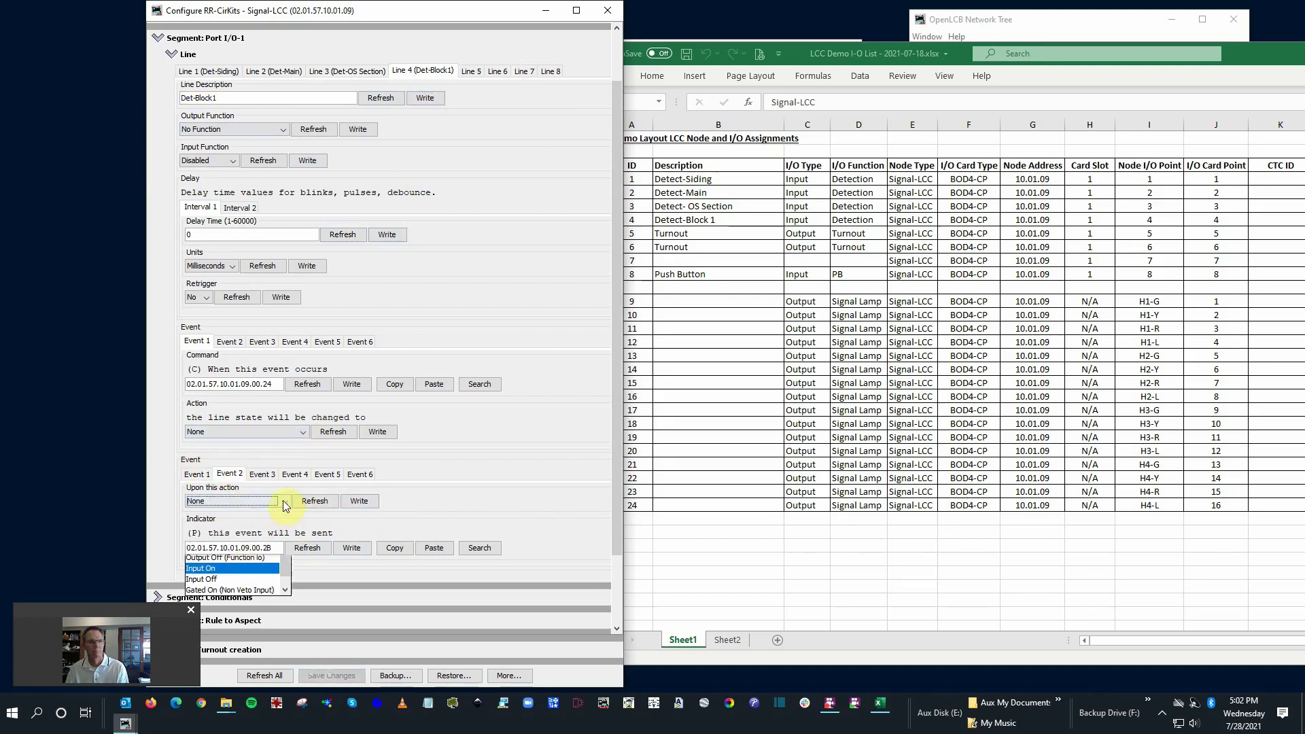
left_click(201, 579)
left_click(359, 501)
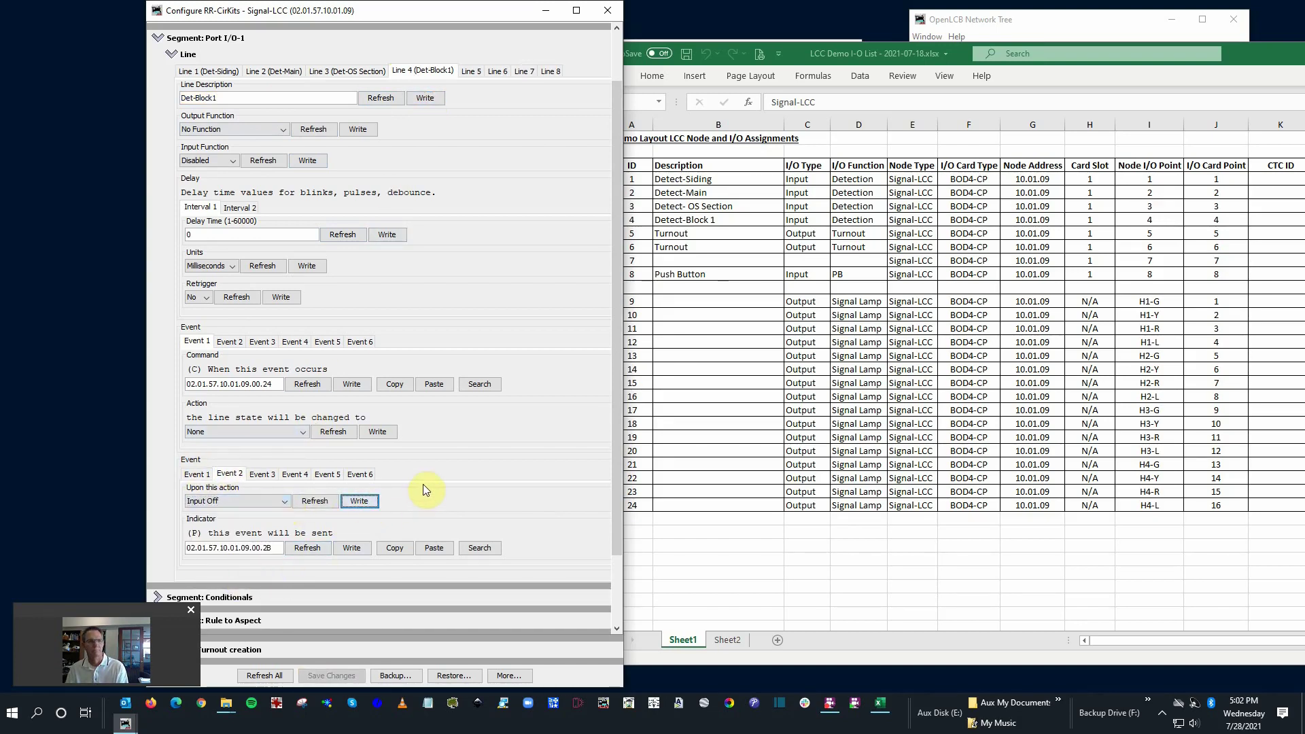